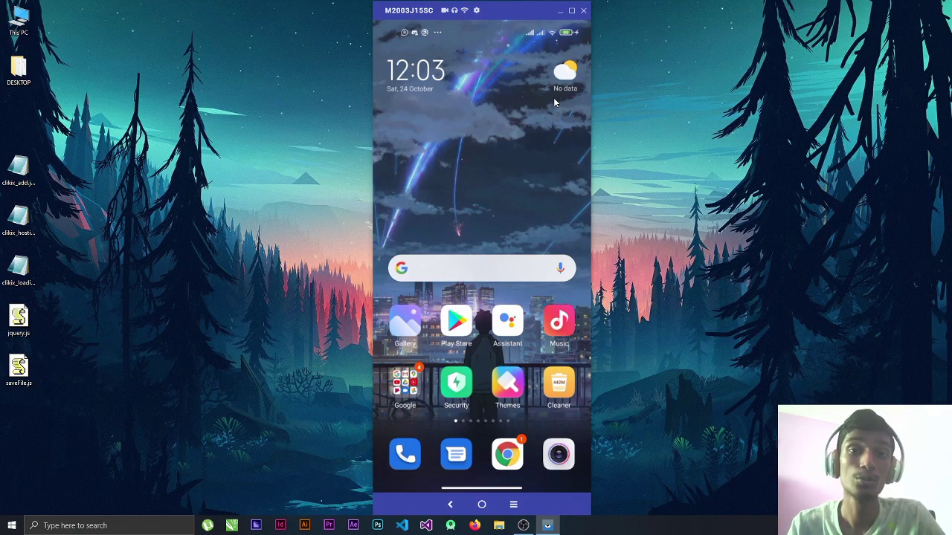
# Search the Play Store for "sketchware to android" and open the Sketchware to Android Studio app page
pyautogui.click(448, 333)
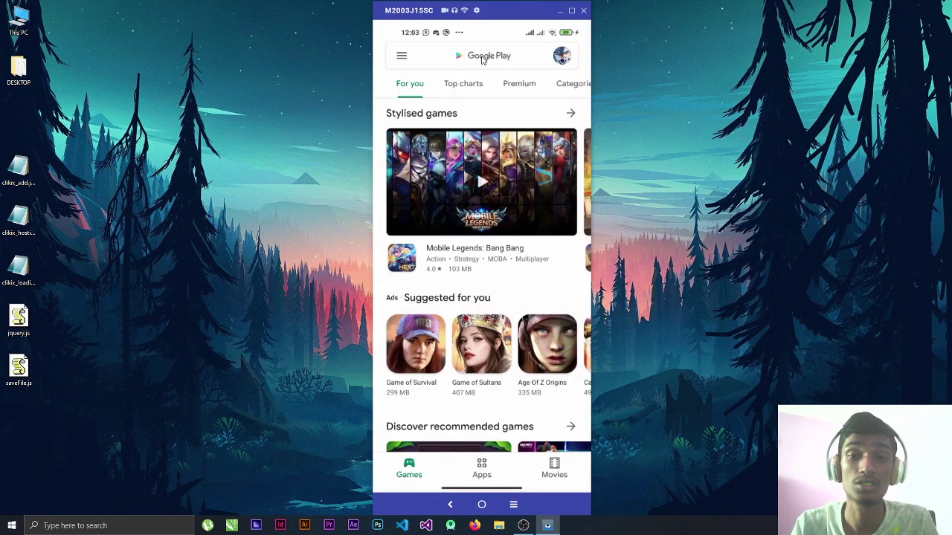
pyautogui.click(480, 60)
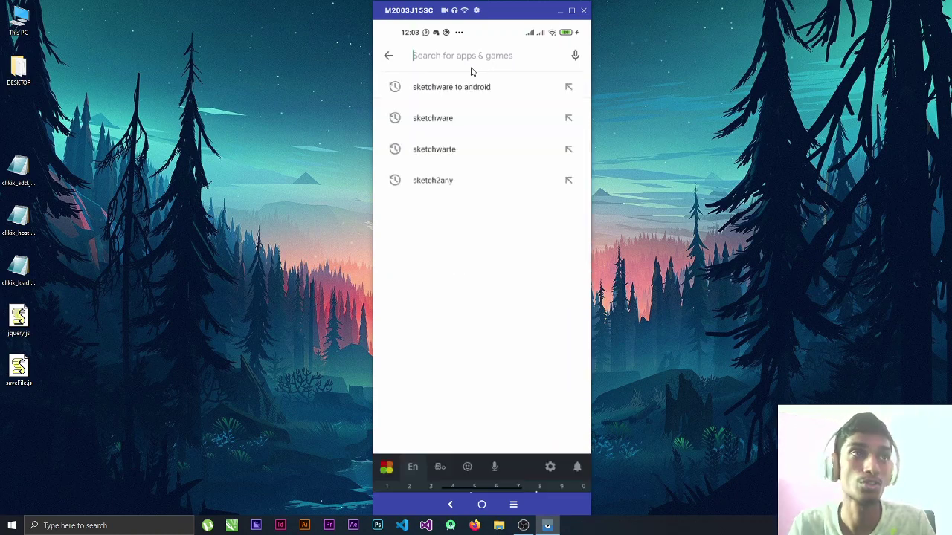
pyautogui.click(472, 87)
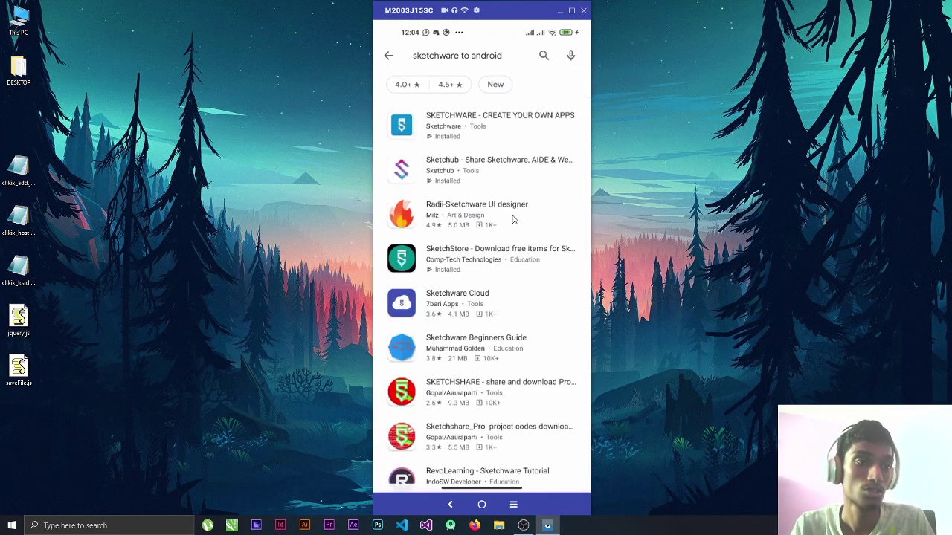
pyautogui.scroll(-10, 508, 238)
pyautogui.scroll(-10, 497, 215)
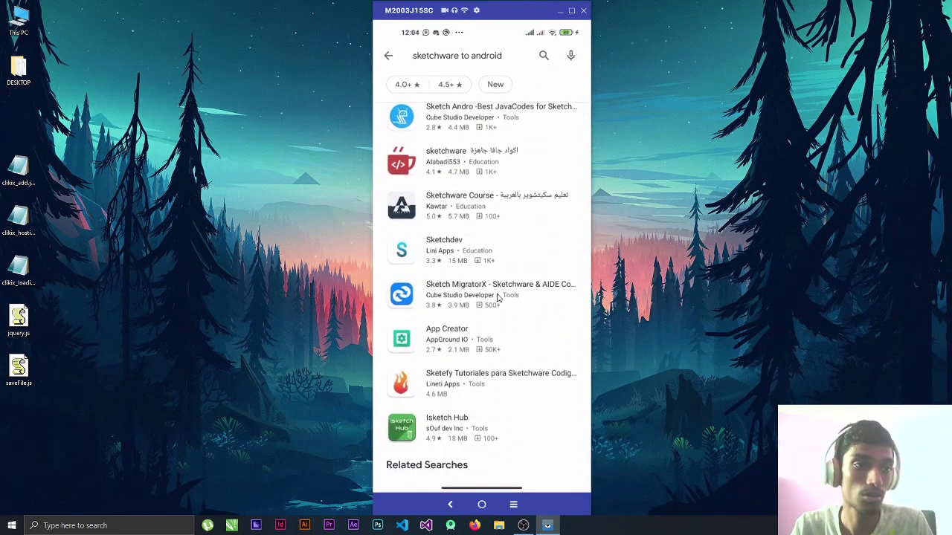
pyautogui.moveTo(456, 321); pyautogui.dragTo(503, 319)
pyautogui.click(502, 318)
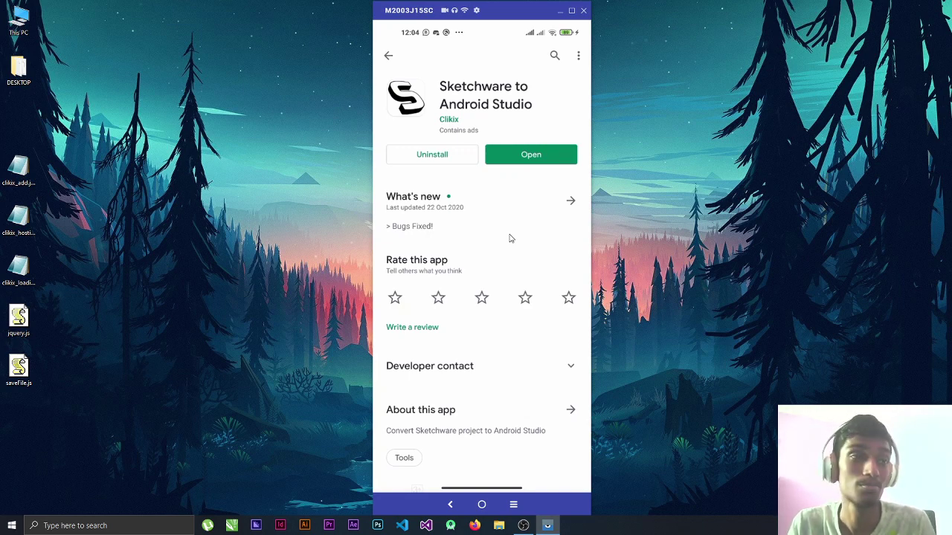
# Launch the Sketchware to Android Studio app, allow access to photos, media and files, and finish its introduction
pyautogui.click(530, 162)
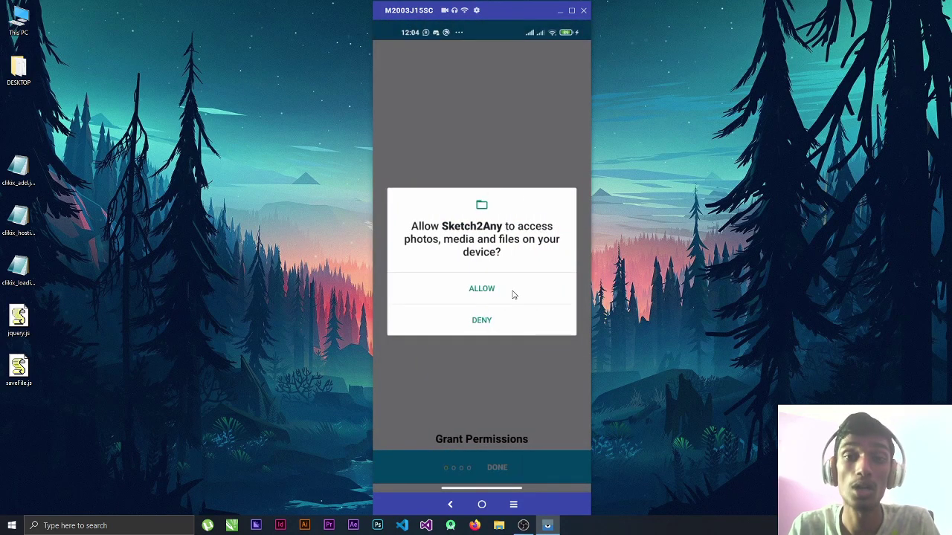
pyautogui.click(511, 294)
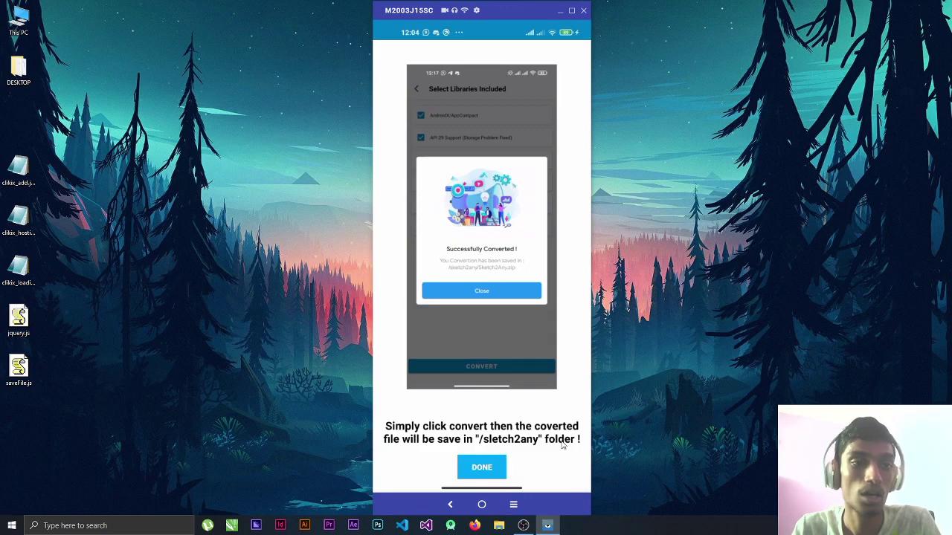
pyautogui.click(482, 467)
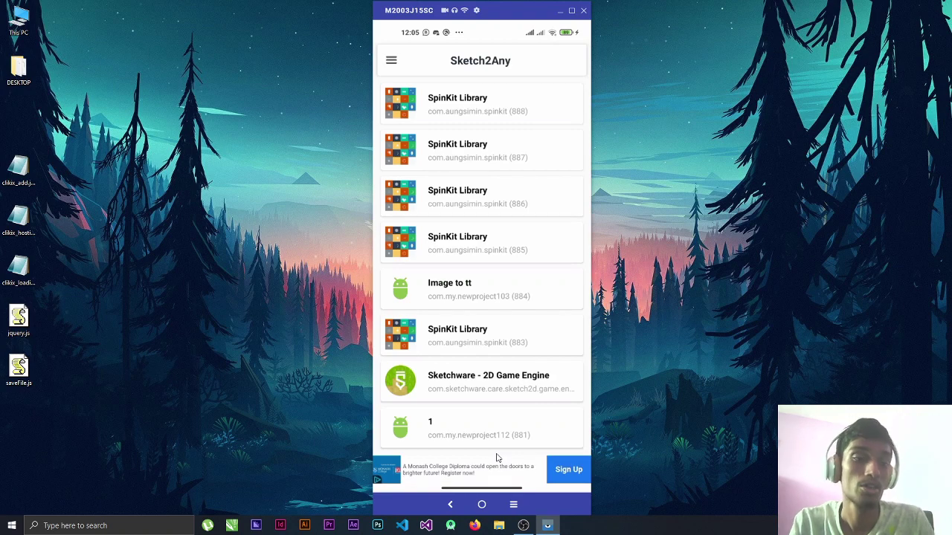
# Return to the phone's home screen and launch Sketchware
pyautogui.click(481, 504)
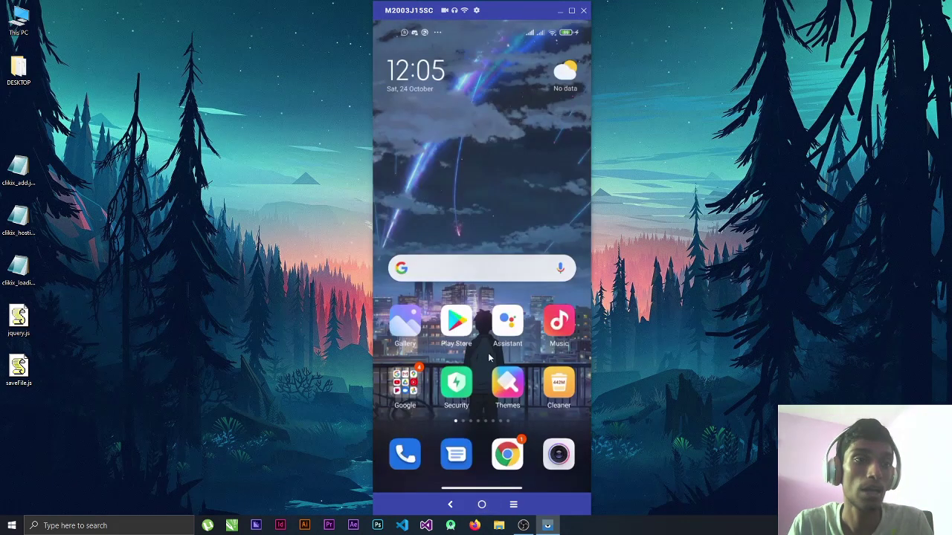
pyautogui.moveTo(489, 358); pyautogui.dragTo(416, 359)
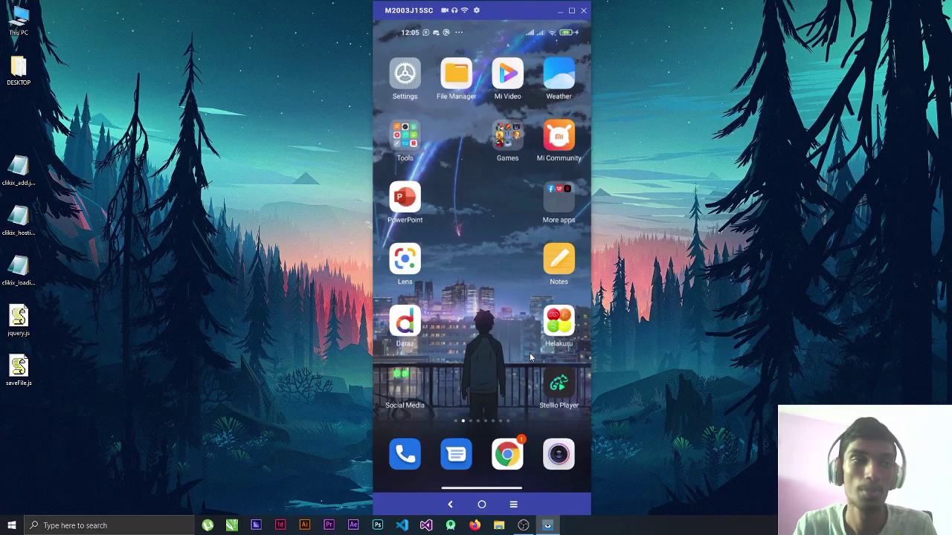
pyautogui.moveTo(515, 345); pyautogui.dragTo(406, 330)
pyautogui.click(406, 324)
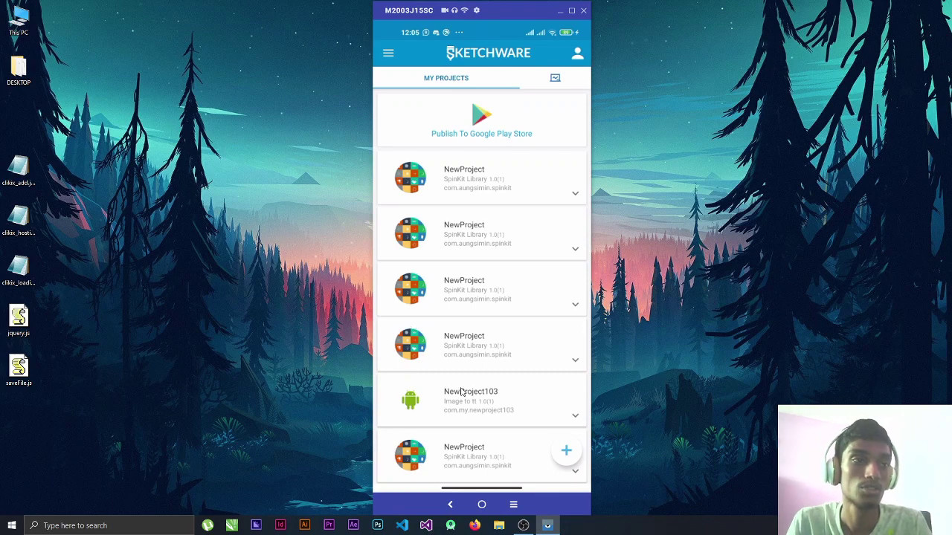
# Export the source code for Android Studio from the Clikix 1.14 project in the project list
pyautogui.moveTo(484, 393); pyautogui.dragTo(505, 221)
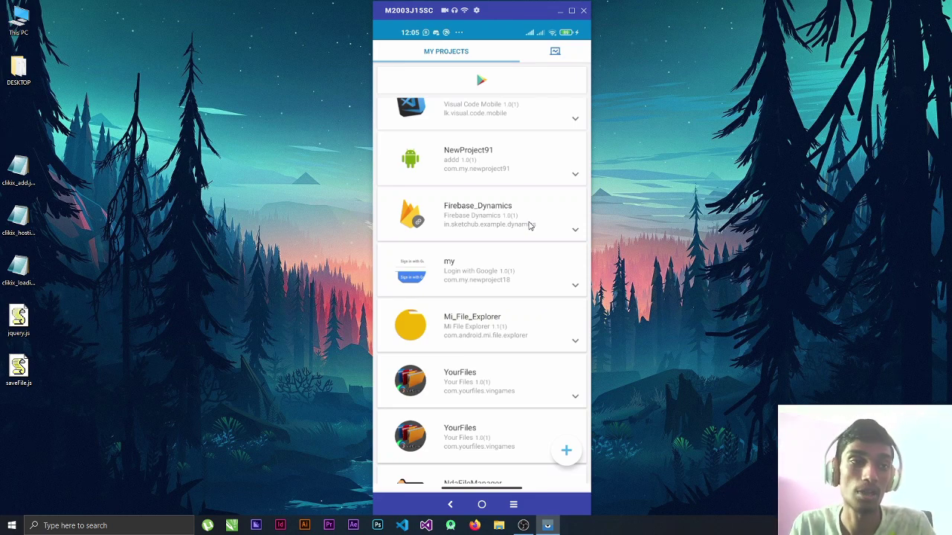
pyautogui.scroll(-10, 479, 333)
pyautogui.scroll(-8, 461, 238)
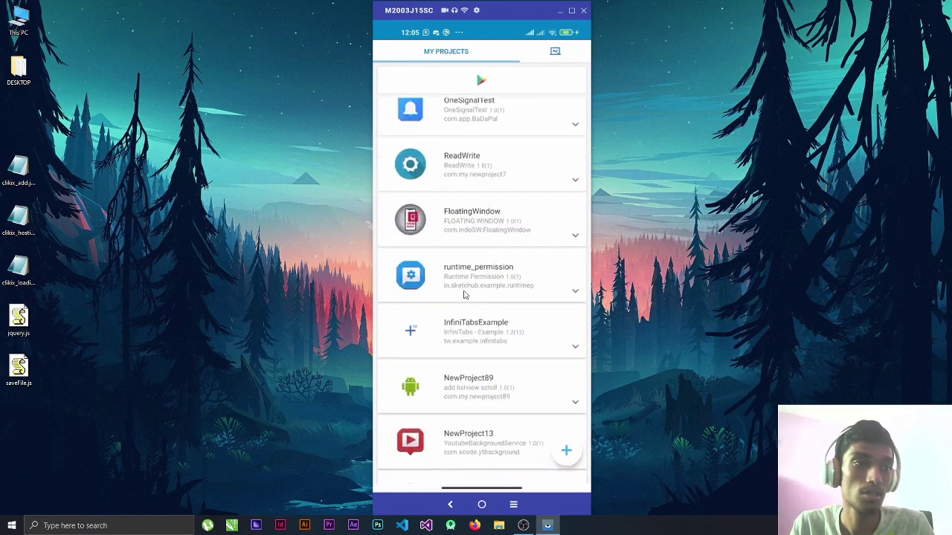
pyautogui.scroll(-10, 482, 238)
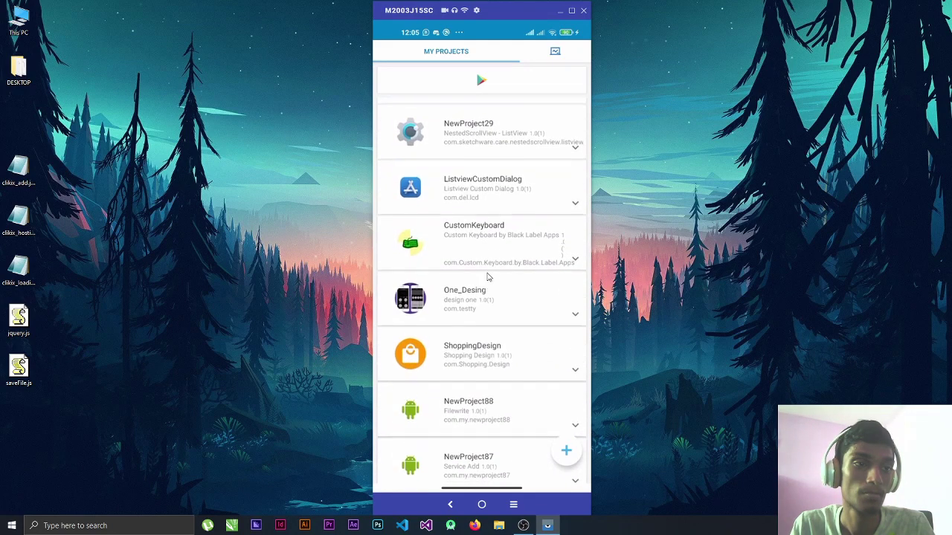
pyautogui.scroll(-4, 491, 282)
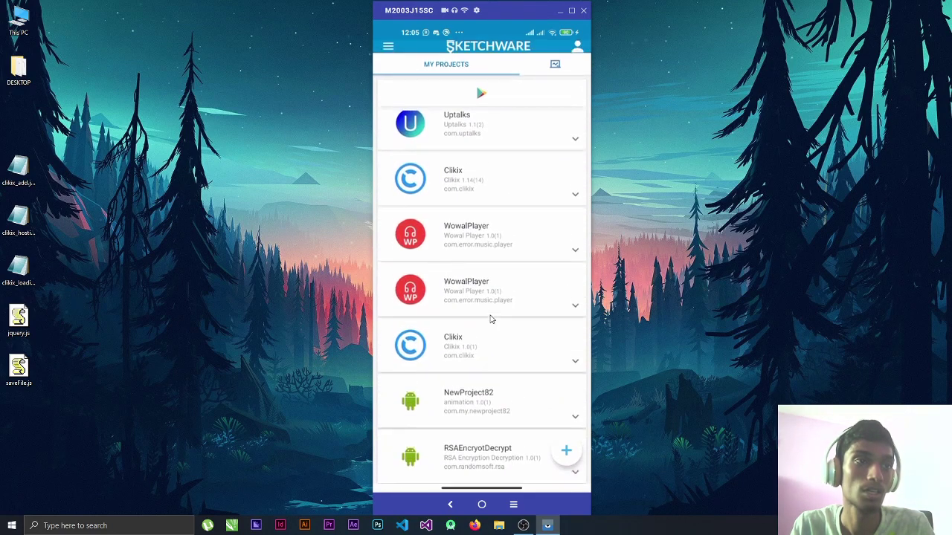
pyautogui.click(480, 196)
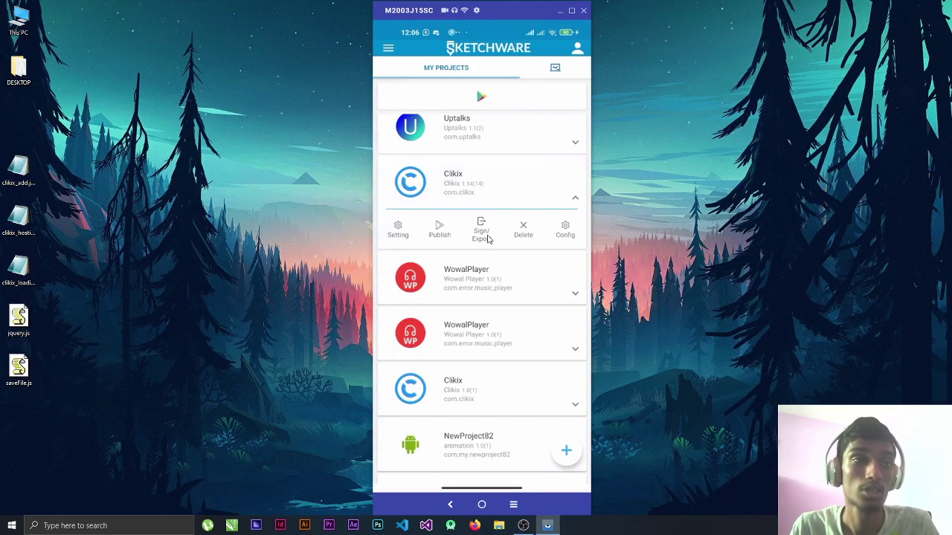
pyautogui.click(487, 238)
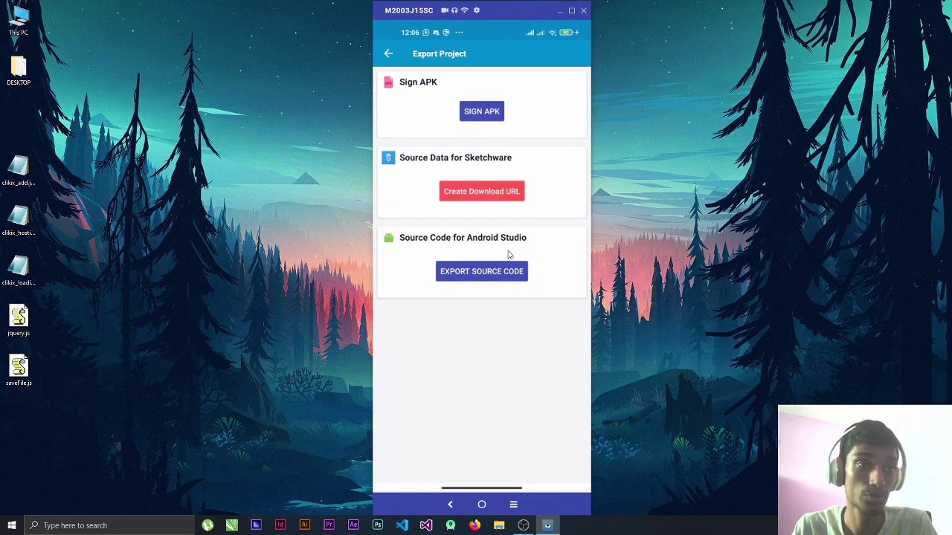
pyautogui.click(508, 277)
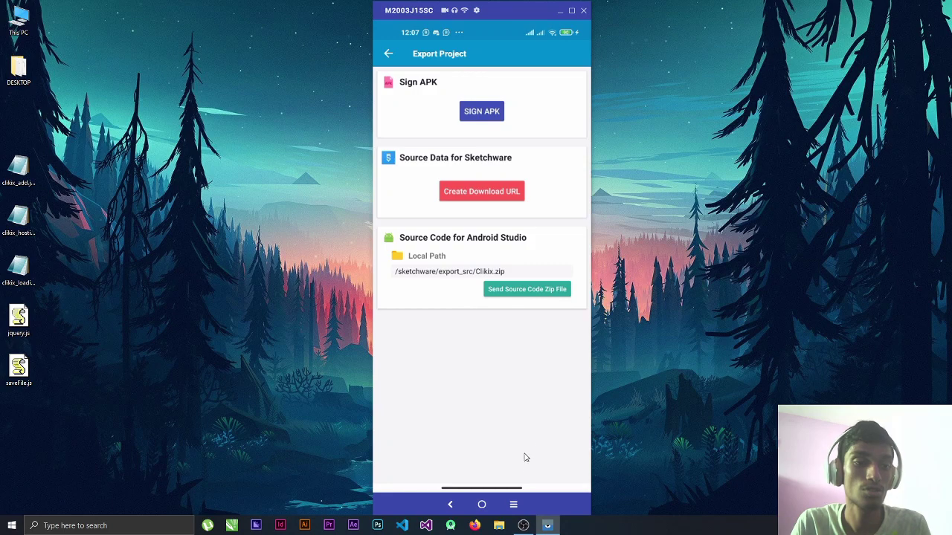
# In File Explorer, copy Clikix.zip from the Redmi Note 9's internal sketchware/export_src folder to the computer's desktop
pyautogui.click(498, 528)
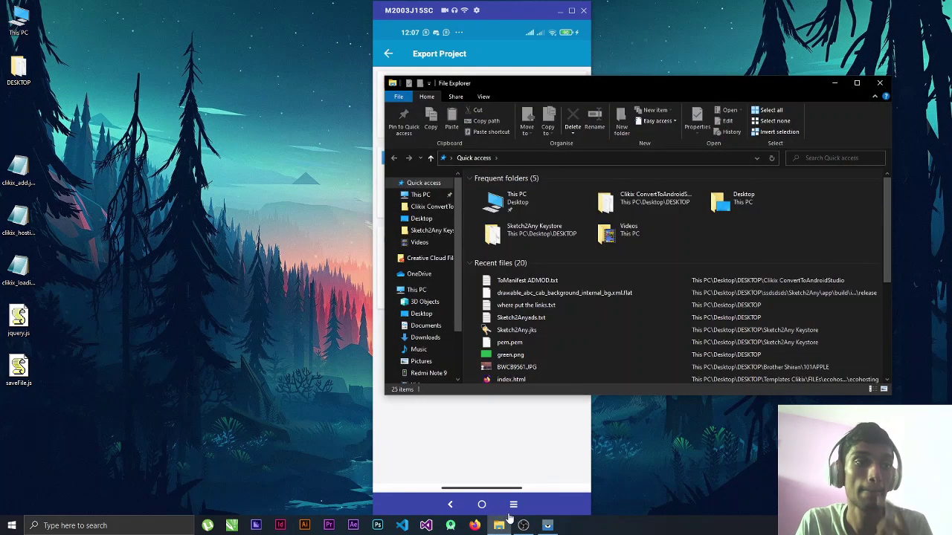
pyautogui.click(438, 373)
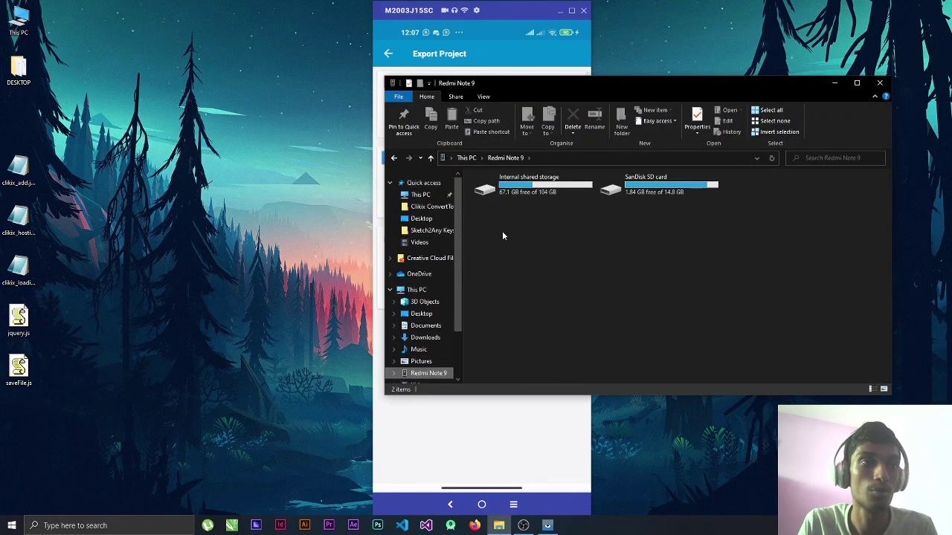
pyautogui.doubleClick(520, 184)
pyautogui.scroll(-5, 632, 230)
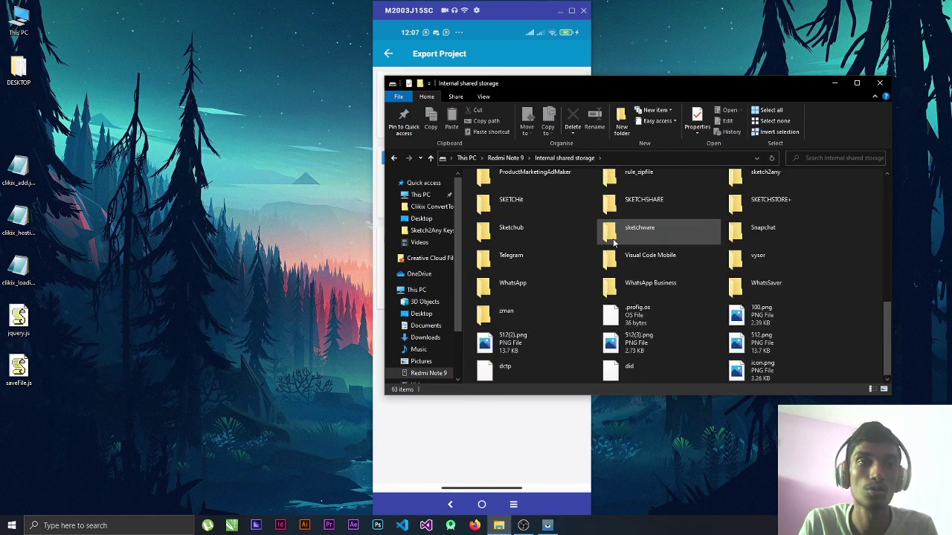
pyautogui.doubleClick(642, 225)
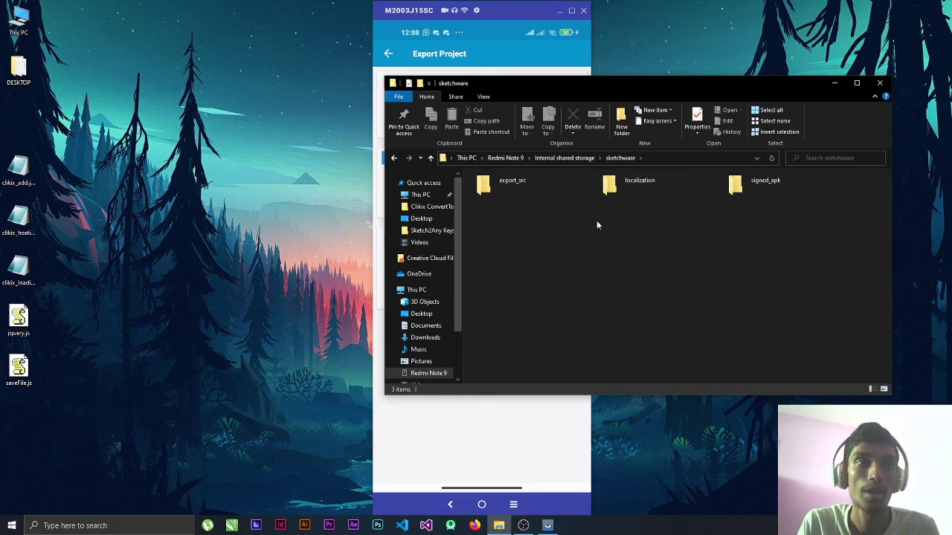
pyautogui.doubleClick(505, 187)
pyautogui.click(638, 185)
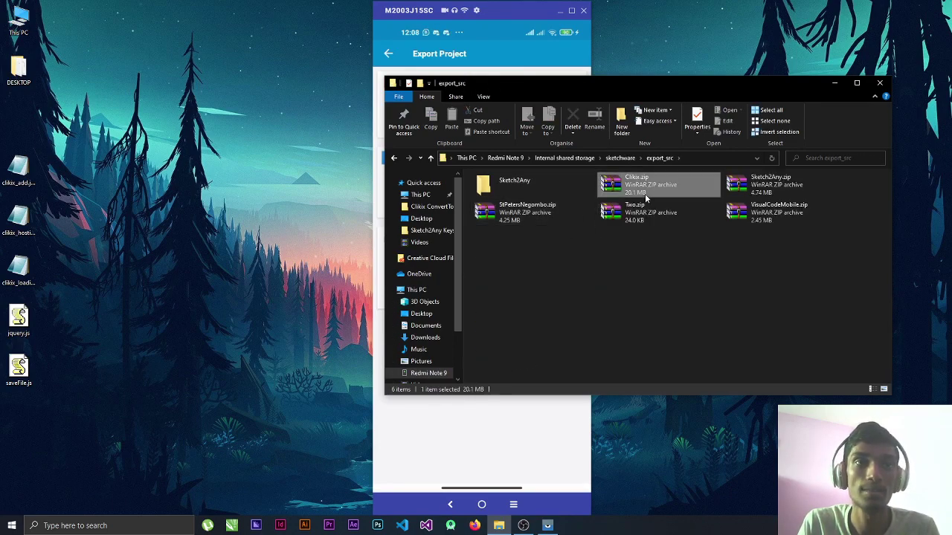
pyautogui.moveTo(644, 193); pyautogui.dragTo(293, 175)
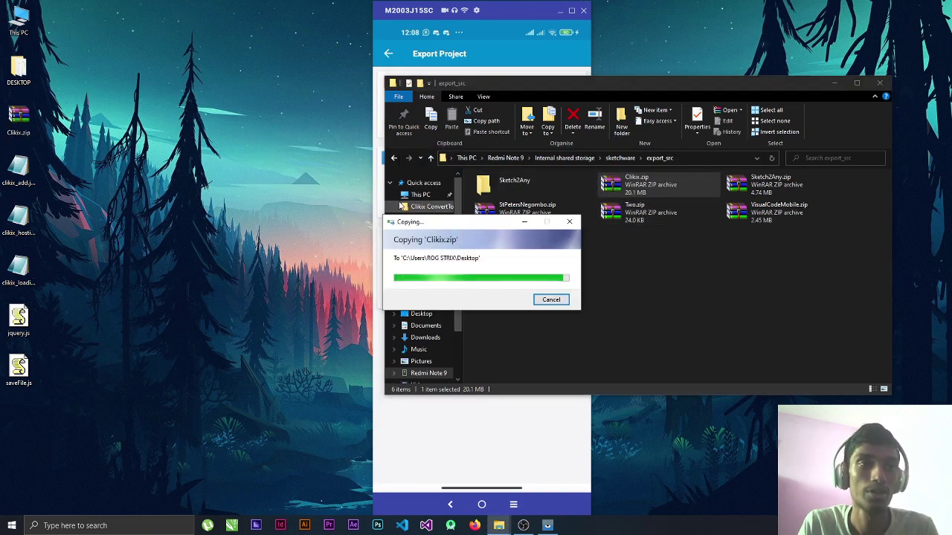
# Minimize the file window and the phone mirror, and move Clikix.zip aside on the desktop
pyautogui.click(835, 82)
pyautogui.moveTo(503, 15); pyautogui.dragTo(696, 17)
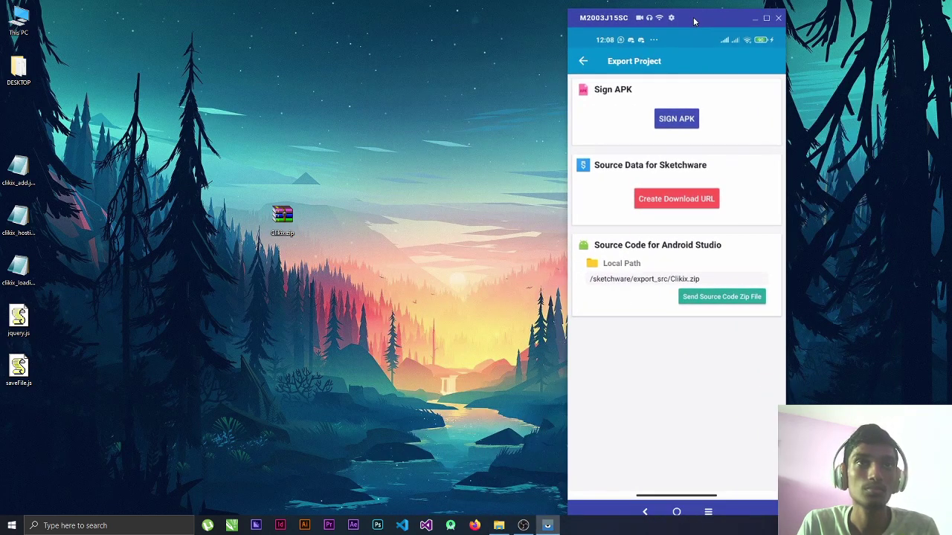
pyautogui.click(753, 11)
pyautogui.moveTo(288, 217); pyautogui.dragTo(662, 213)
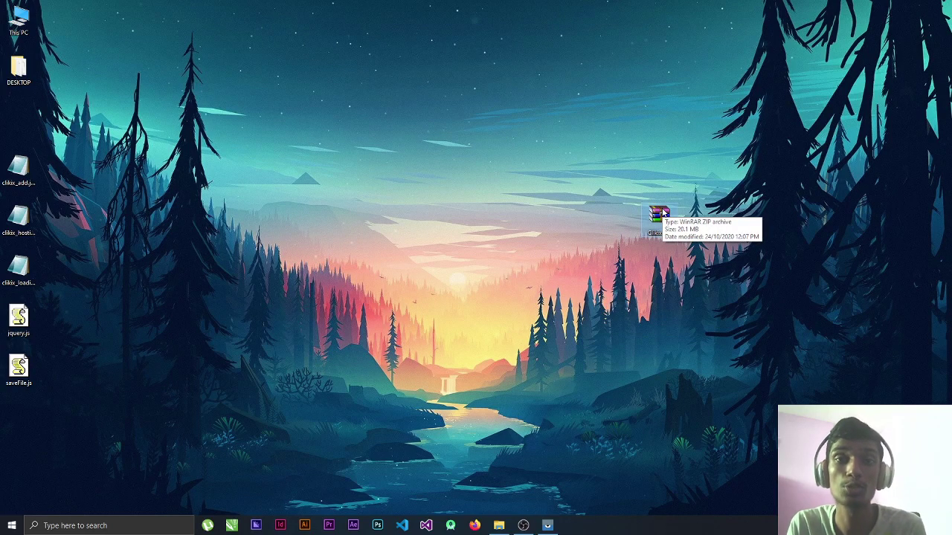
# Create a desktop folder named "Without Convertion"
pyautogui.rightClick(403, 156)
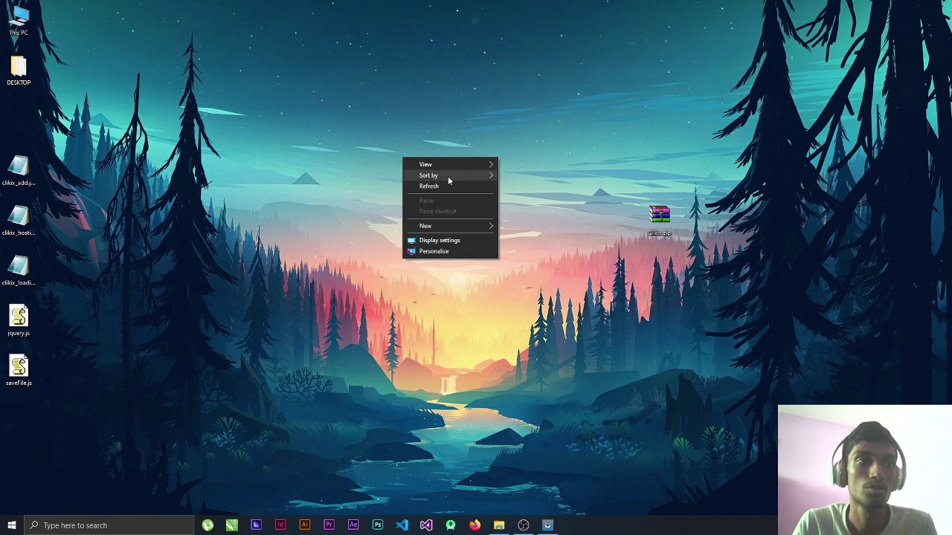
pyautogui.moveTo(452, 226)
pyautogui.click(521, 228)
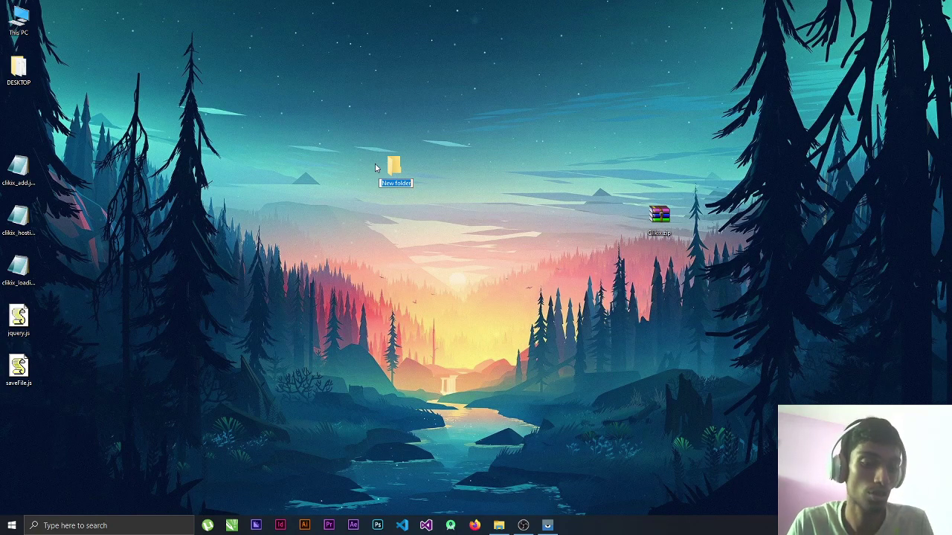
pyautogui.write('W')
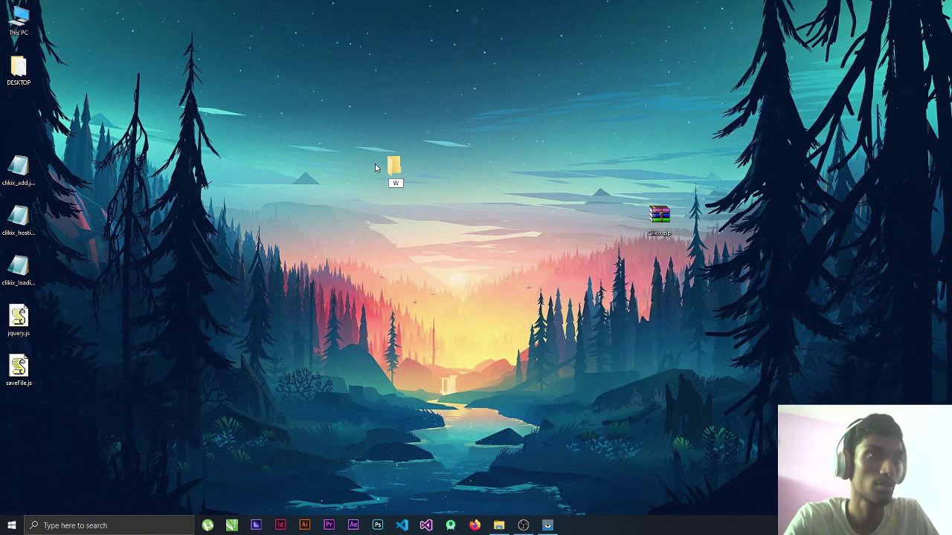
pyautogui.write('ithout C')
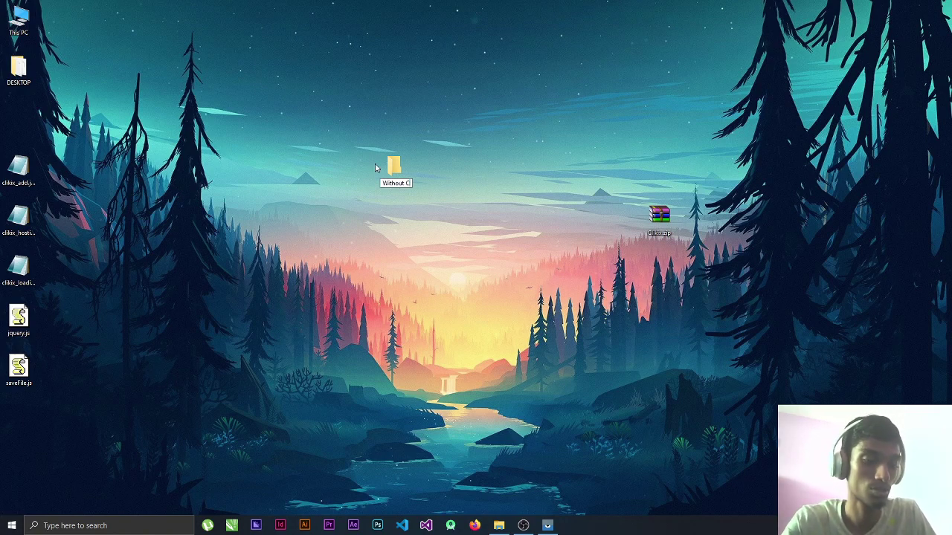
pyautogui.write('onvertion')
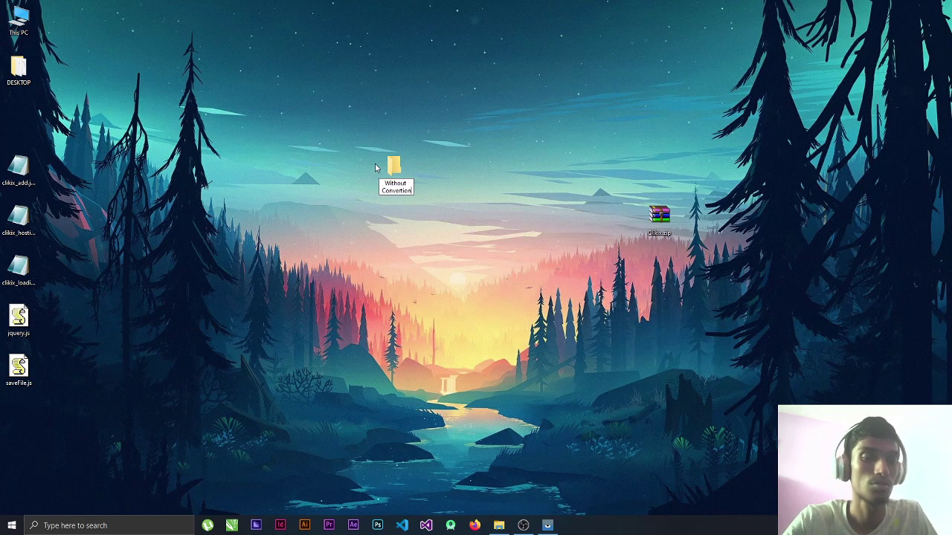
pyautogui.press('Return')
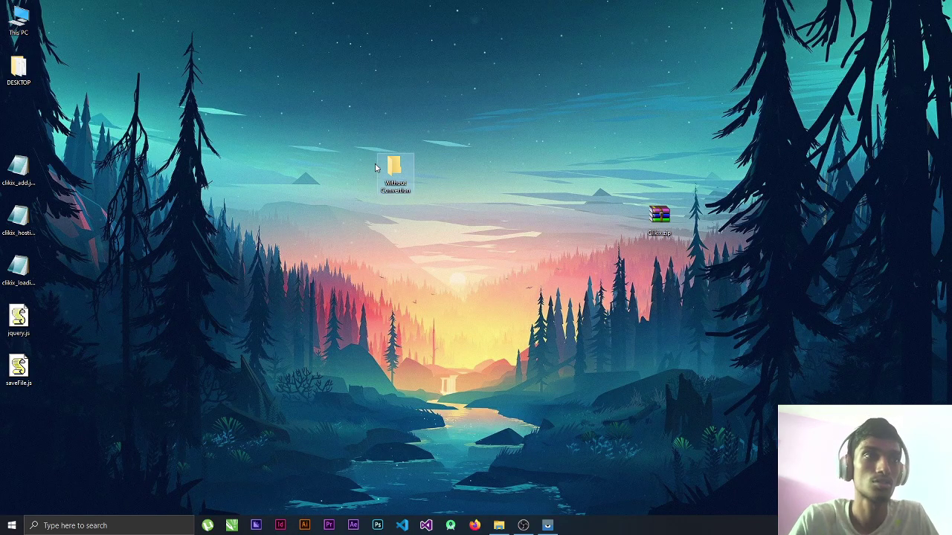
# Move Clikix.zip into the "Without Convertion" desktop folder and extract it there into a Clikix subfolder
pyautogui.moveTo(658, 216); pyautogui.dragTo(396, 185)
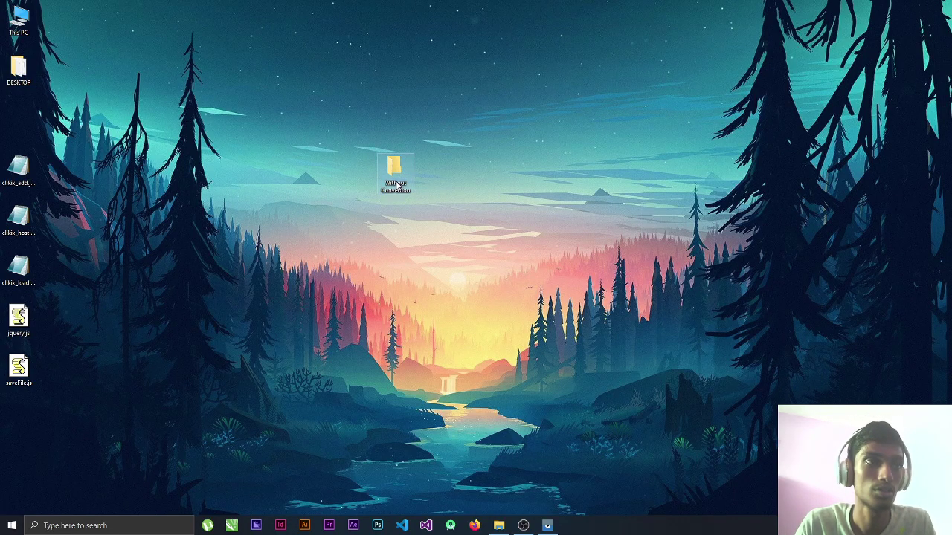
pyautogui.doubleClick(396, 173)
pyautogui.rightClick(520, 206)
pyautogui.click(506, 203)
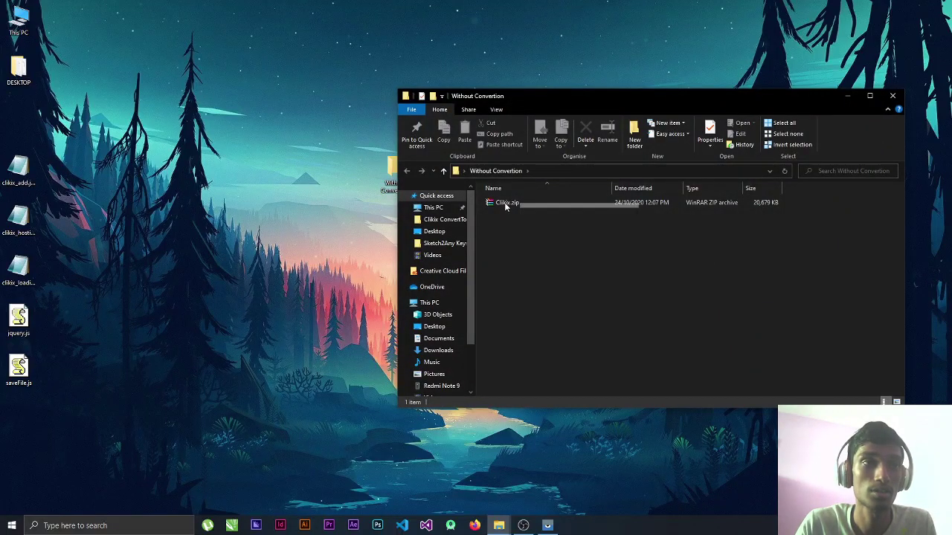
pyautogui.rightClick(505, 205)
pyautogui.click(547, 246)
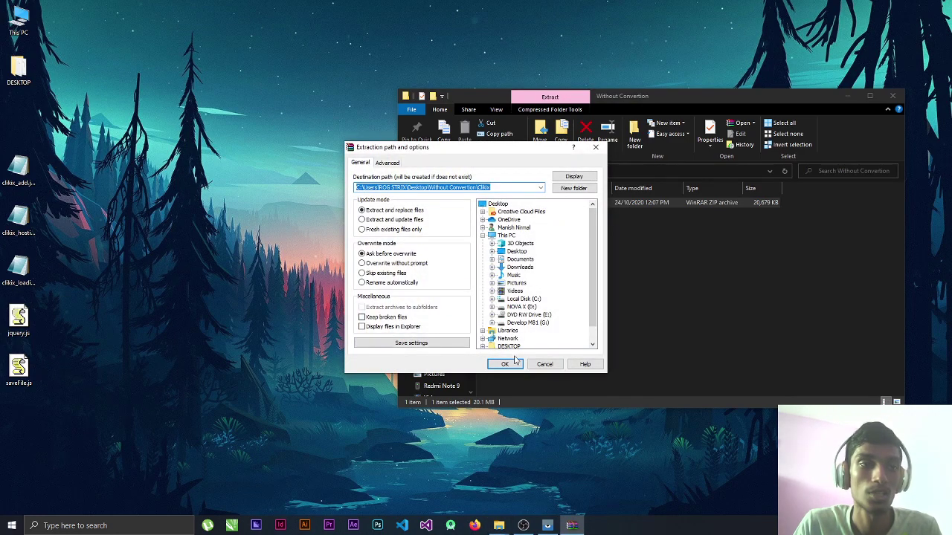
pyautogui.click(506, 363)
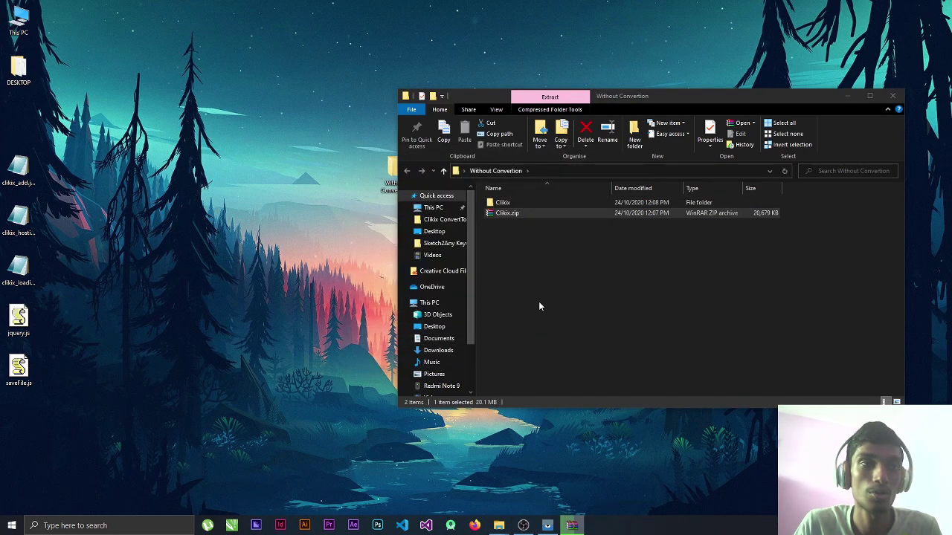
# Open the extracted Clikix folder as a project in Android Studio, maximize the project window and expand its app module
pyautogui.click(503, 202)
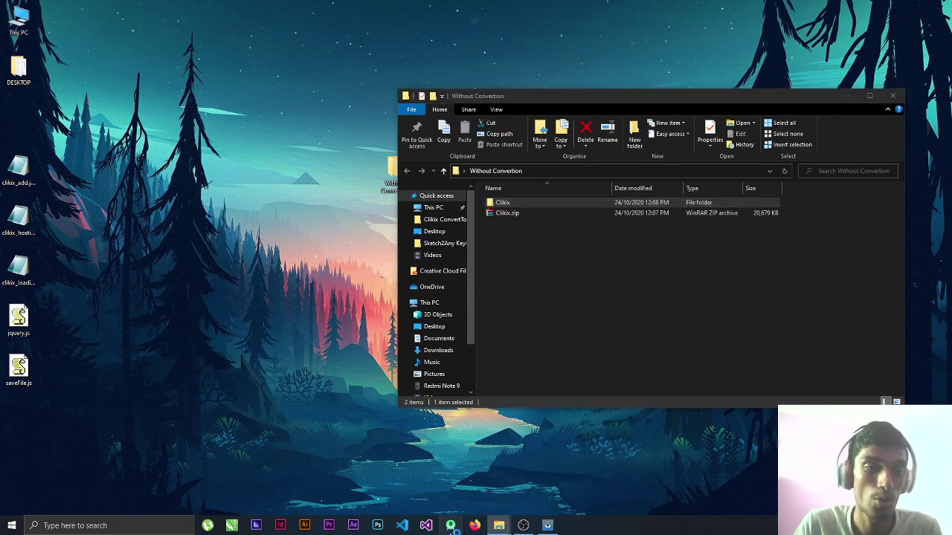
pyautogui.click(451, 526)
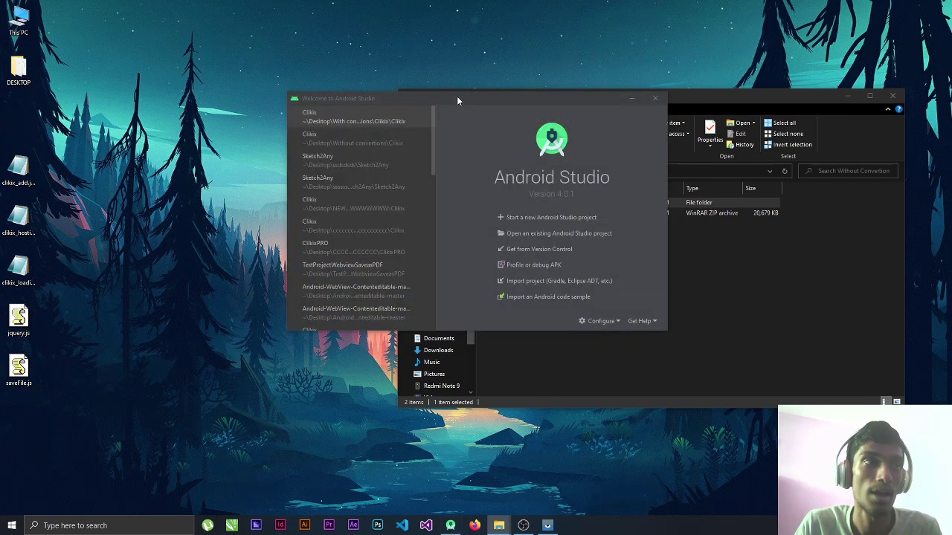
pyautogui.moveTo(456, 96); pyautogui.dragTo(290, 114)
pyautogui.moveTo(530, 202); pyautogui.dragTo(302, 248)
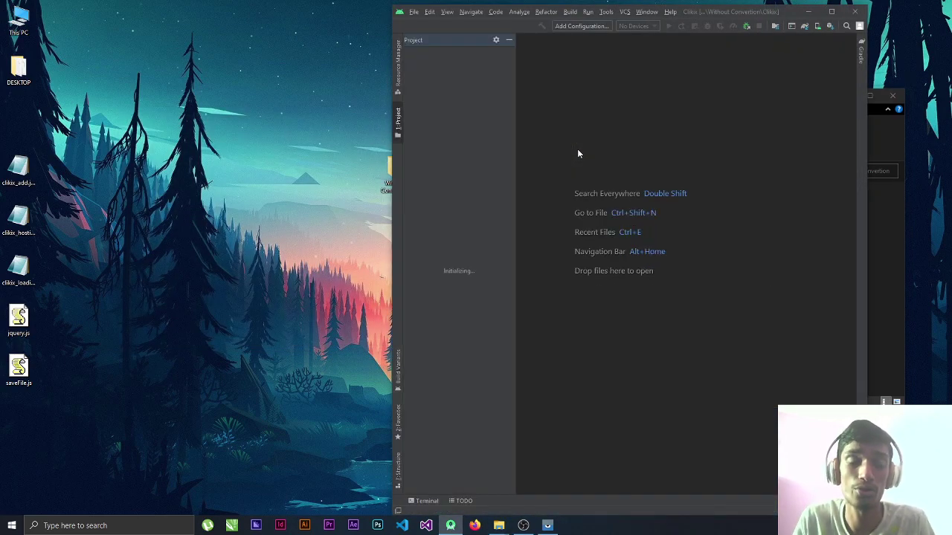
pyautogui.moveTo(692, 11); pyautogui.dragTo(554, 2)
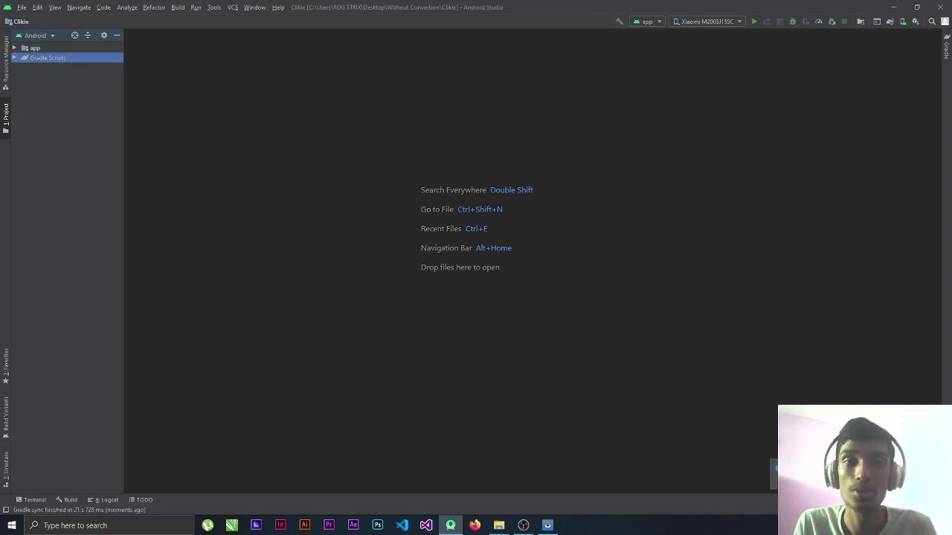
pyautogui.click(14, 47)
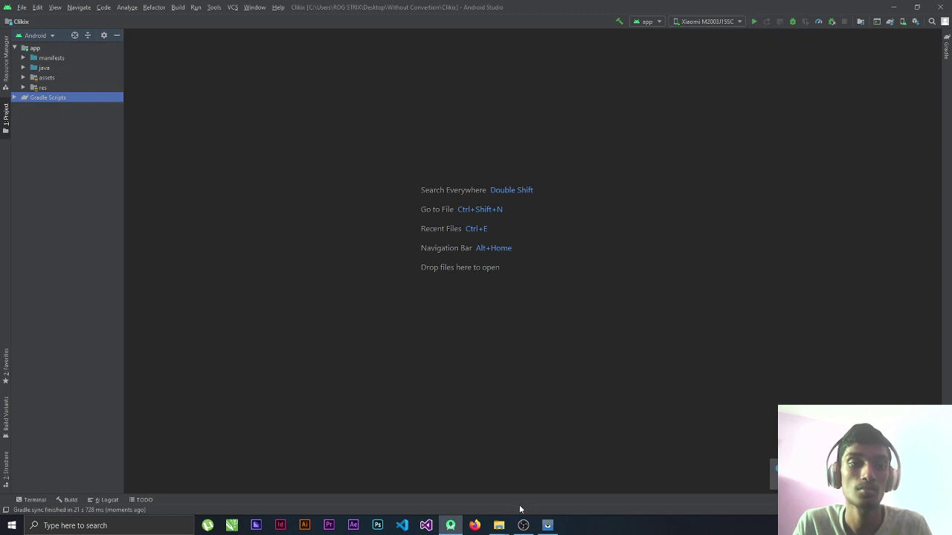
# Switch to the phone mirror, uninstall the existing Clikix app and return to the phone's home screen
pyautogui.click(547, 525)
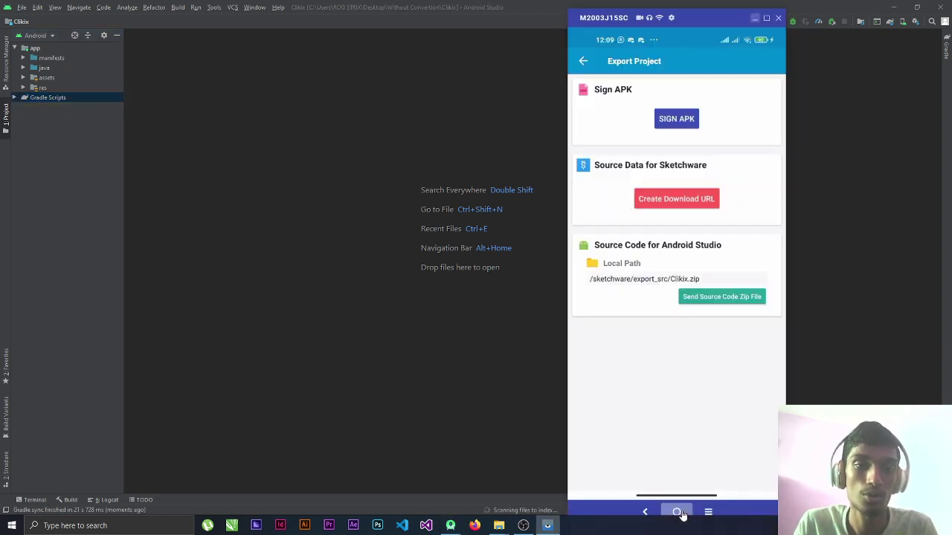
pyautogui.click(676, 512)
pyautogui.scroll(-4, 705, 381)
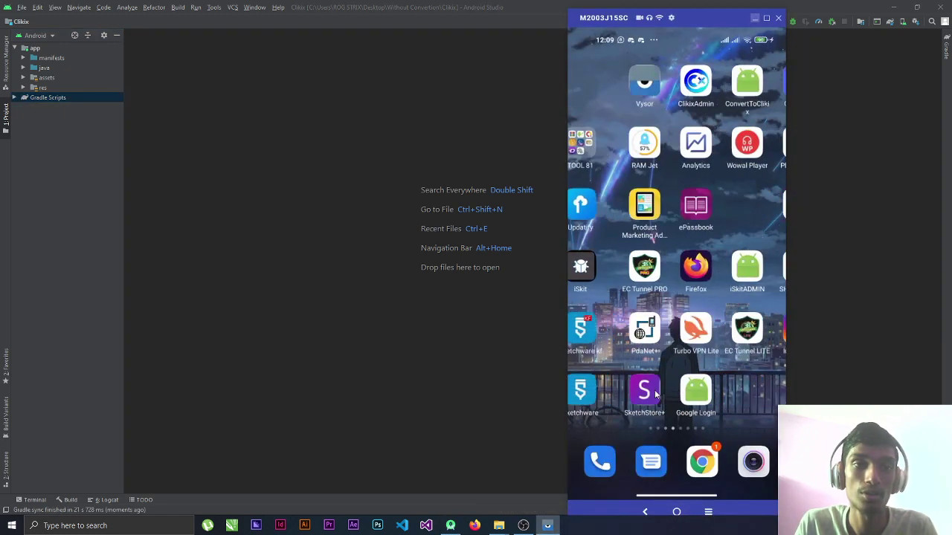
pyautogui.scroll(-1, 710, 378)
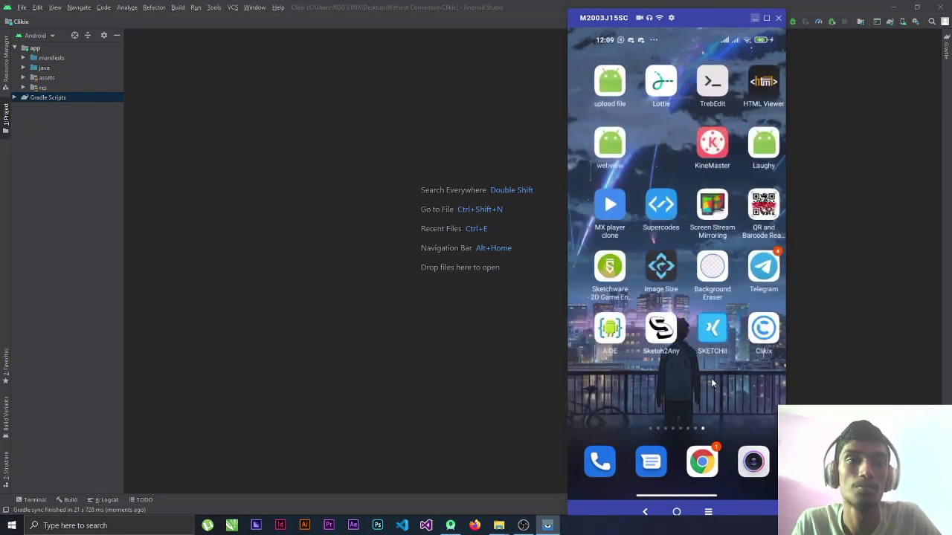
pyautogui.click(751, 335)
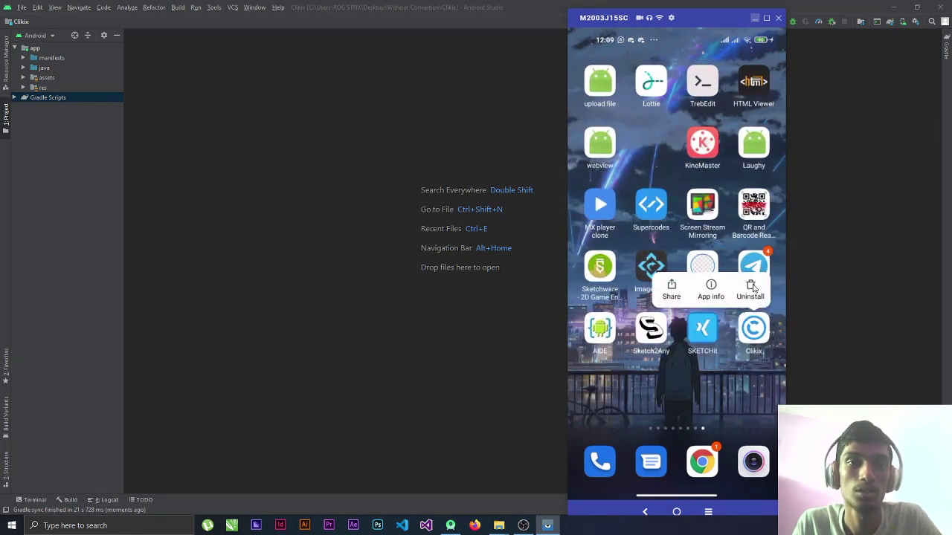
pyautogui.click(750, 292)
pyautogui.click(701, 462)
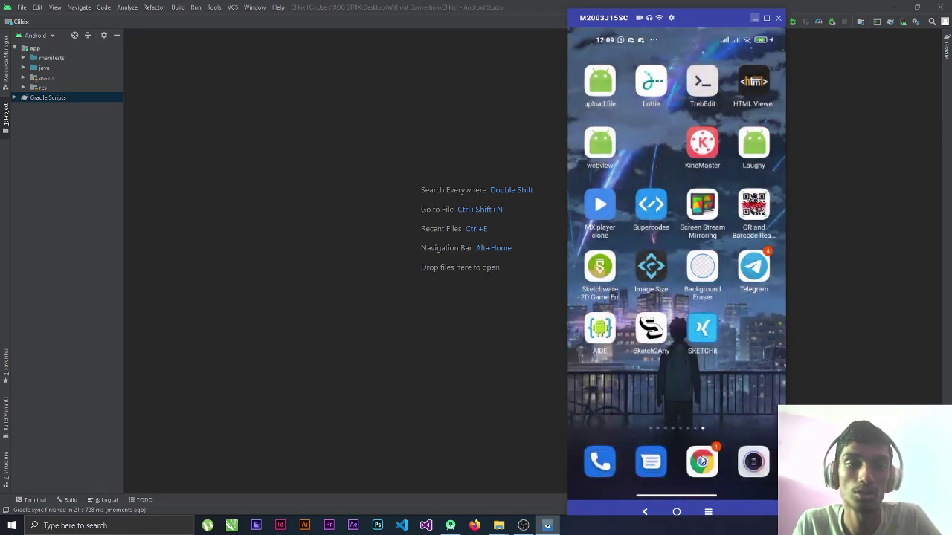
pyautogui.click(677, 513)
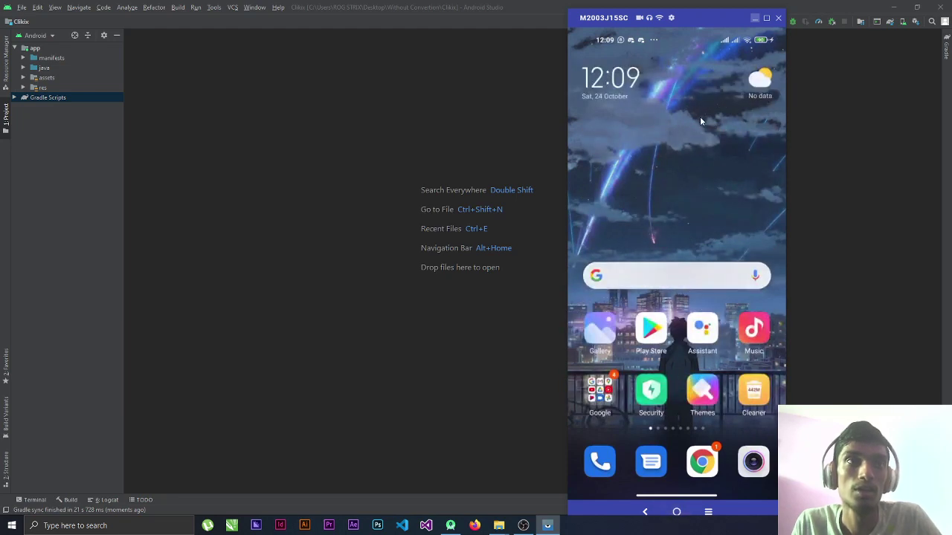
# Arrange Android Studio beside the phone mirror and run the app configuration on the Xiaomi M2003J15SC
pyautogui.press('super+Right')
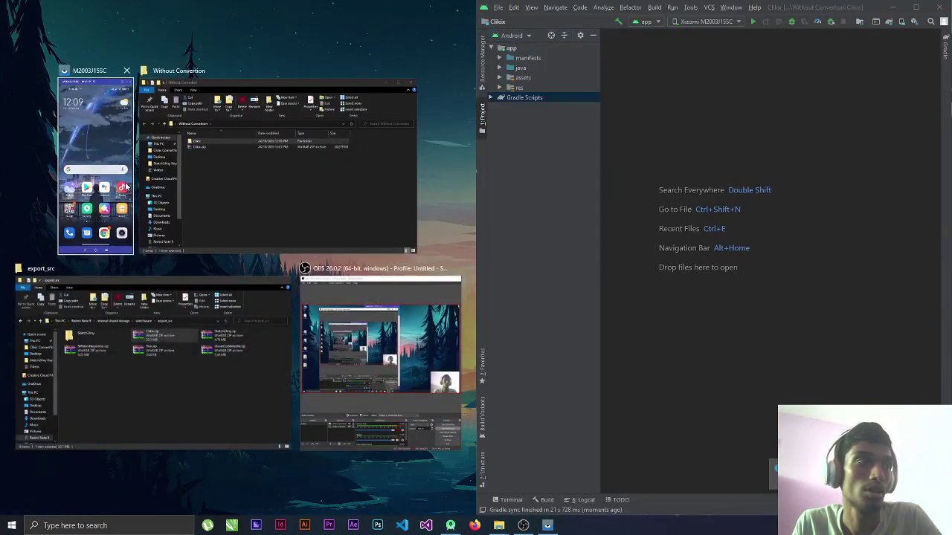
pyautogui.click(97, 160)
pyautogui.moveTo(134, 19); pyautogui.dragTo(401, 12)
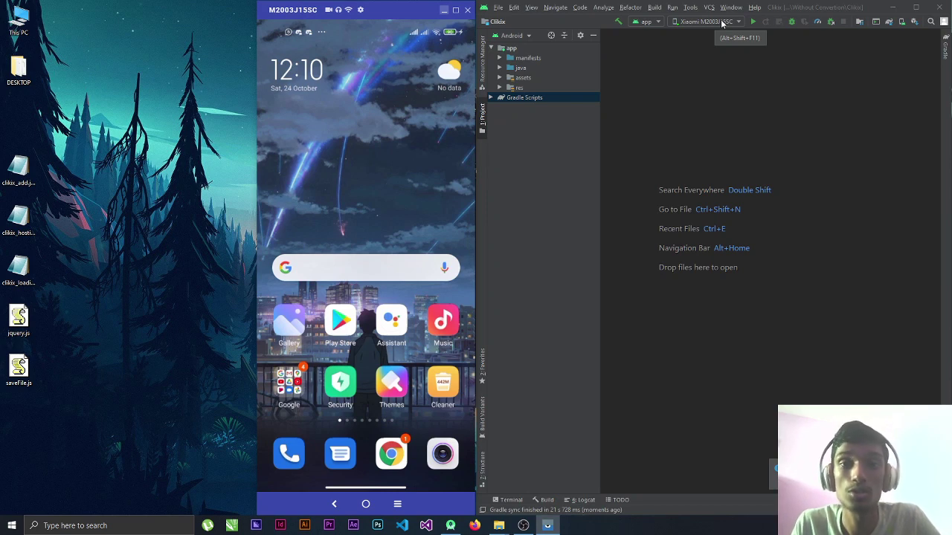
pyautogui.click(753, 21)
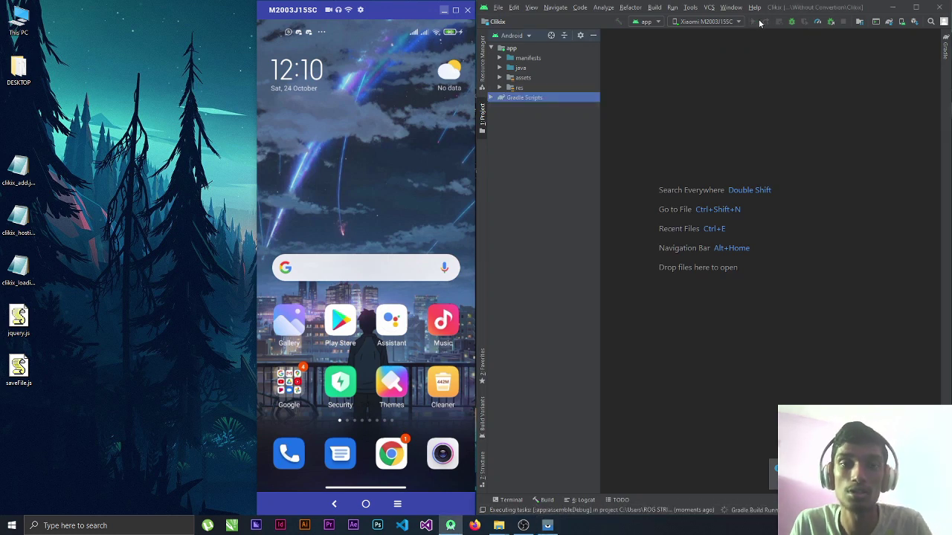
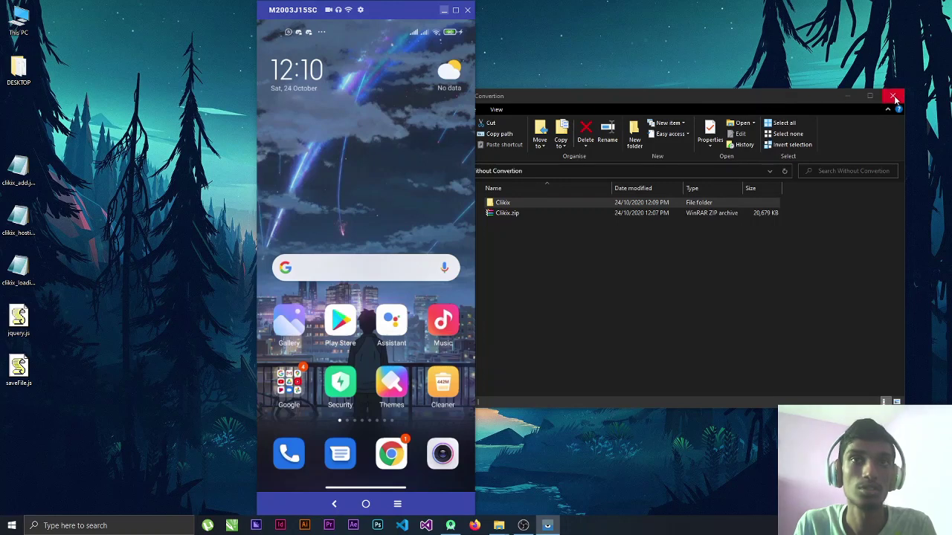
# Close the "Without Convertion" file window and move the phone mirror toward the middle of the desktop
pyautogui.click(892, 95)
pyautogui.moveTo(391, 12); pyautogui.dragTo(562, 66)
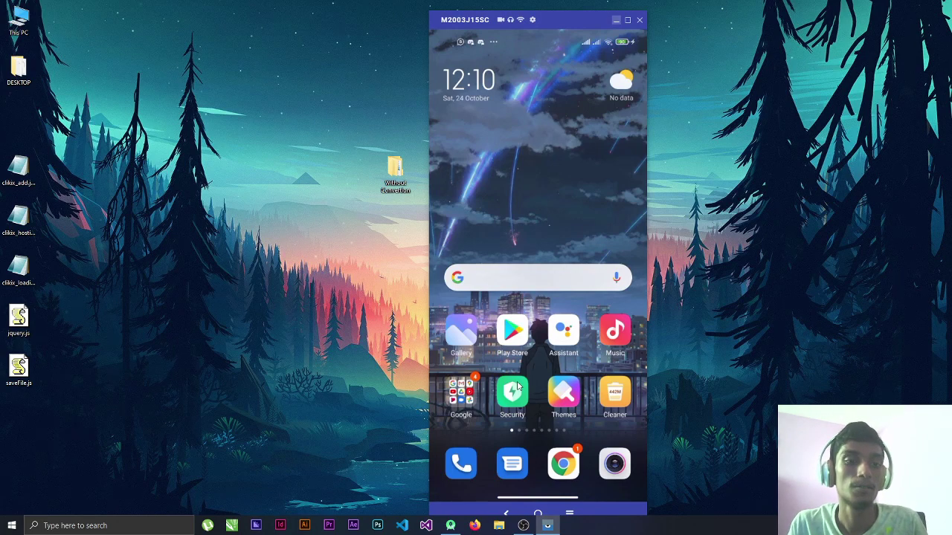
pyautogui.click(548, 525)
pyautogui.click(548, 526)
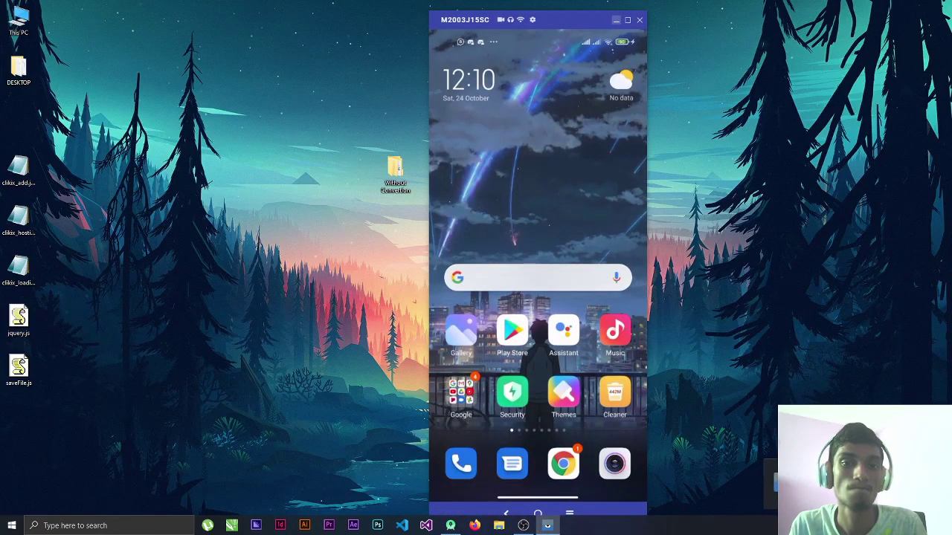
# Close the phone mirror and relaunch Vysor to reconnect to the M2003J15SC
pyautogui.click(640, 20)
pyautogui.click(41, 526)
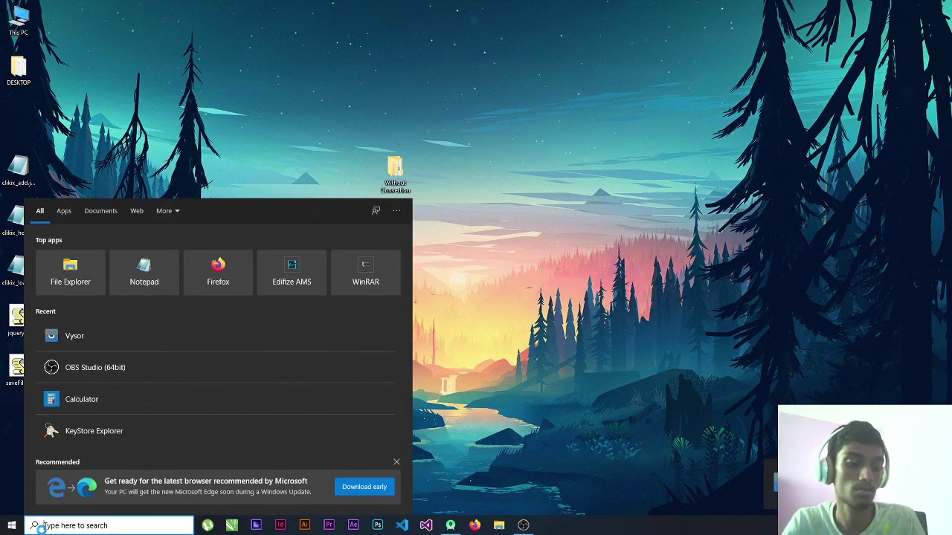
pyautogui.write('vysor')
pyautogui.press('Return')
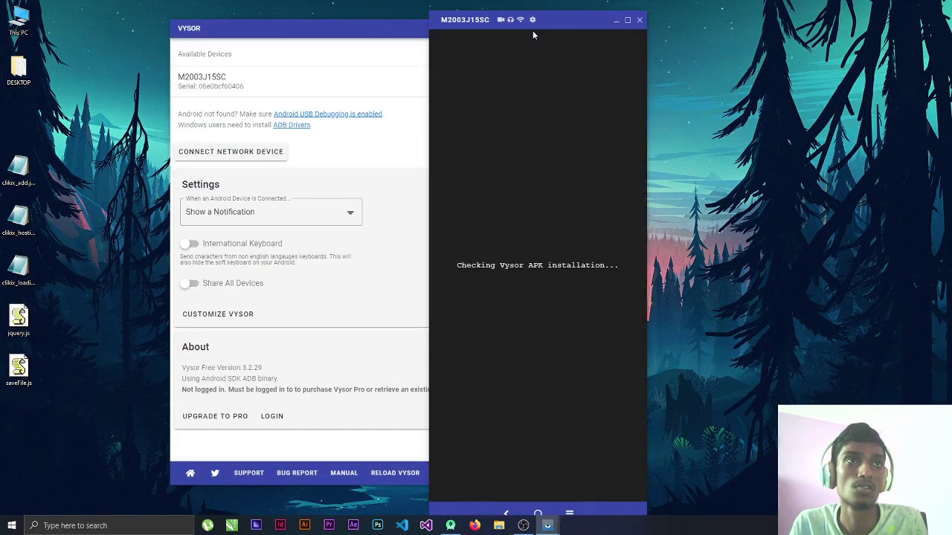
pyautogui.click(535, 30)
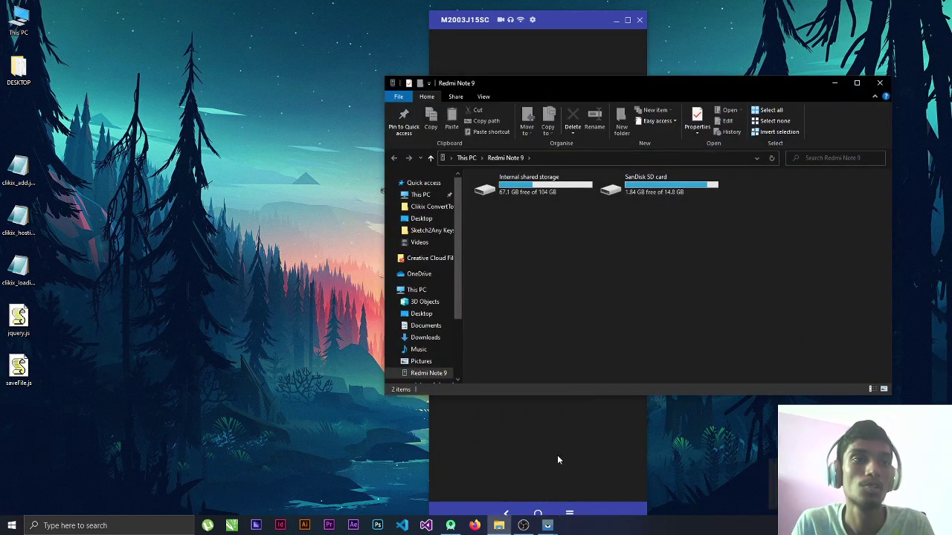
# Open Sketch2Any on the mirrored phone and select the Clikix project numbered 780 for conversion
pyautogui.click(557, 457)
pyautogui.moveTo(617, 410)
pyautogui.mouseDown()
pyautogui.moveTo(542, 406)
pyautogui.moveTo(568, 400)
pyautogui.moveTo(557, 401)
pyautogui.mouseUp()
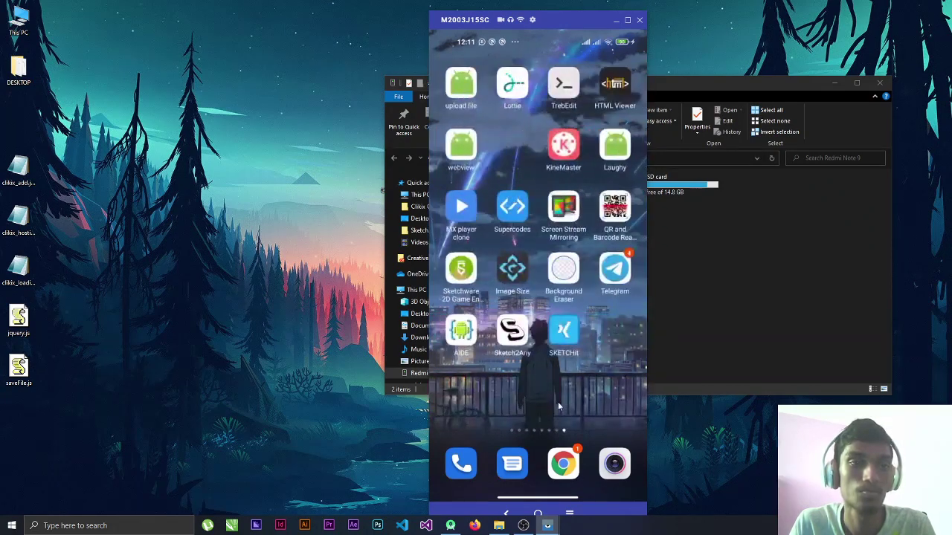
pyautogui.click(507, 338)
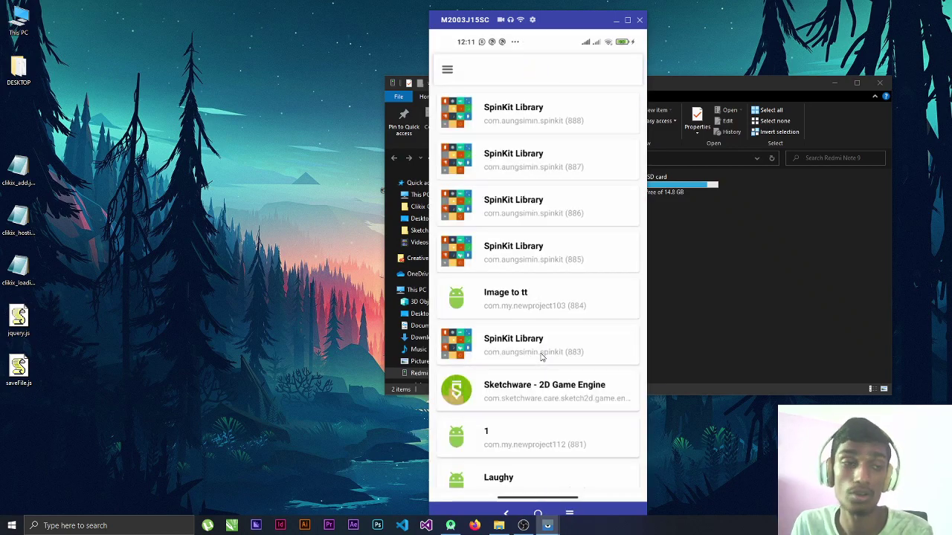
pyautogui.scroll(-10, 543, 298)
pyautogui.scroll(-5, 550, 312)
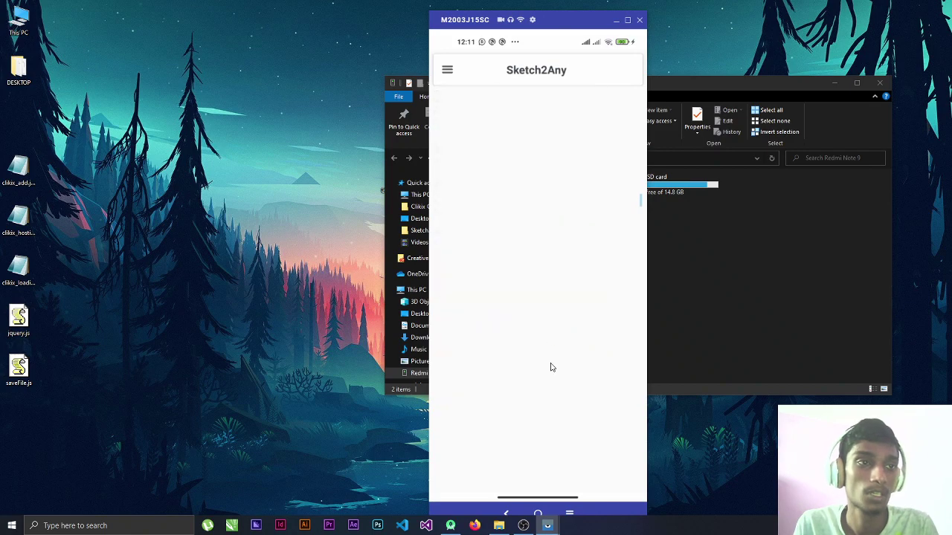
pyautogui.scroll(8, 553, 255)
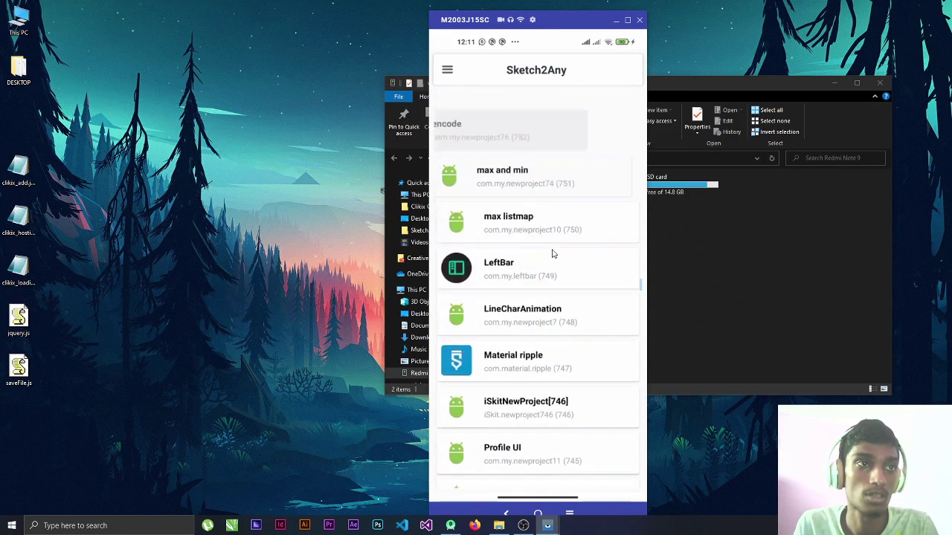
pyautogui.scroll(7, 544, 248)
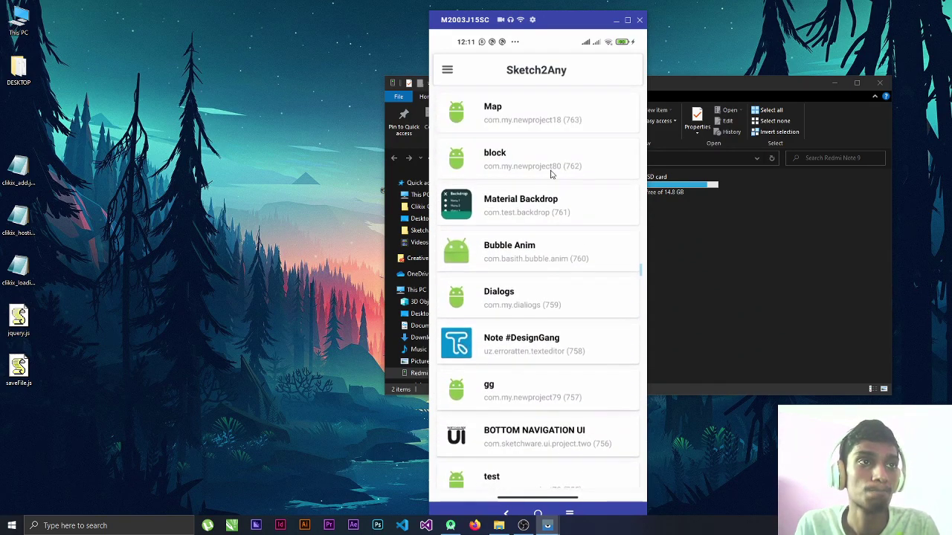
pyautogui.scroll(8, 591, 320)
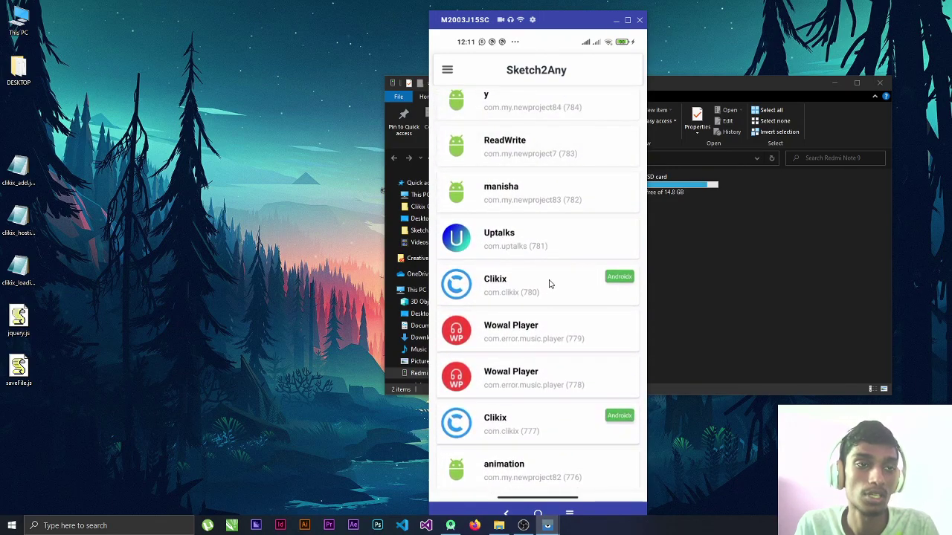
pyautogui.click(549, 284)
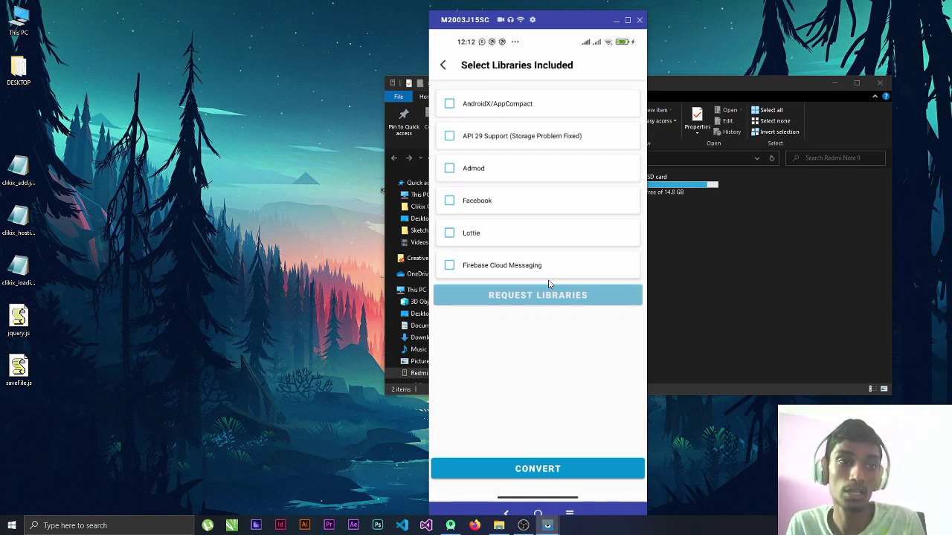
# Include the AndroidX/AppCompact, API 29 Support and Admod libraries, and paste the copied project zip link as the AdMob app ID
pyautogui.click(587, 301)
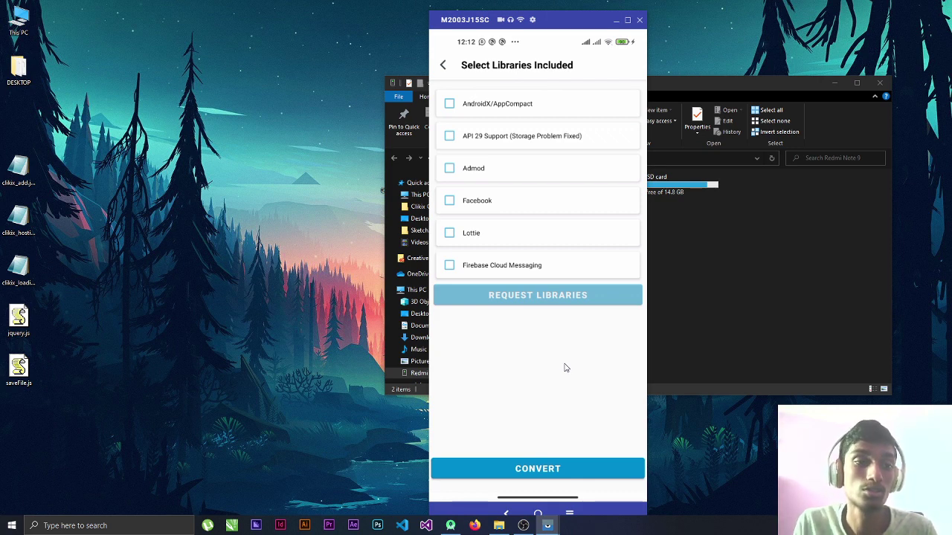
pyautogui.click(546, 110)
pyautogui.click(589, 135)
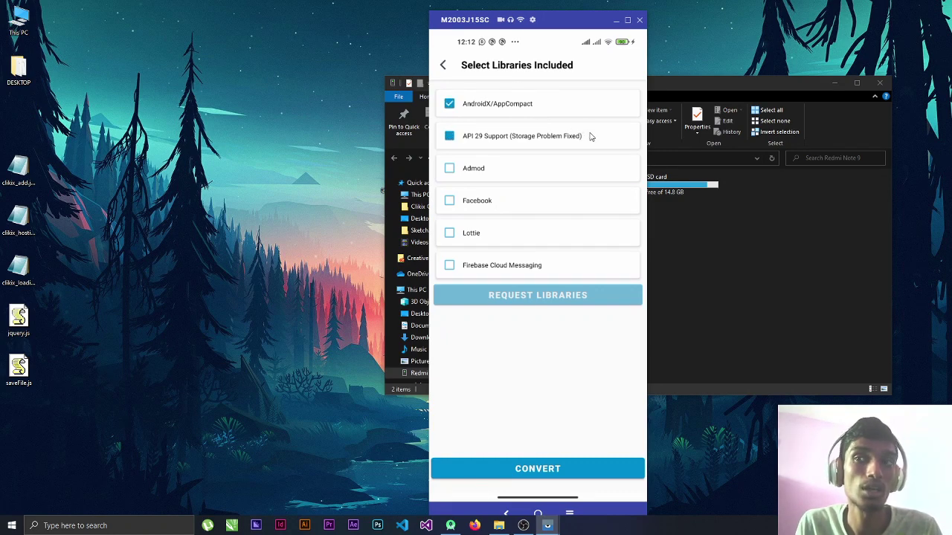
pyautogui.click(593, 176)
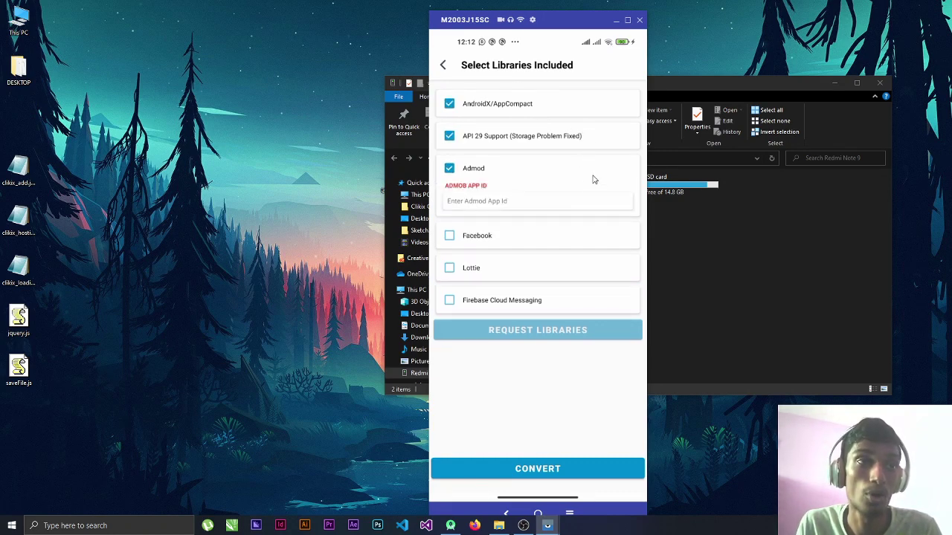
pyautogui.click(538, 205)
pyautogui.click(445, 166)
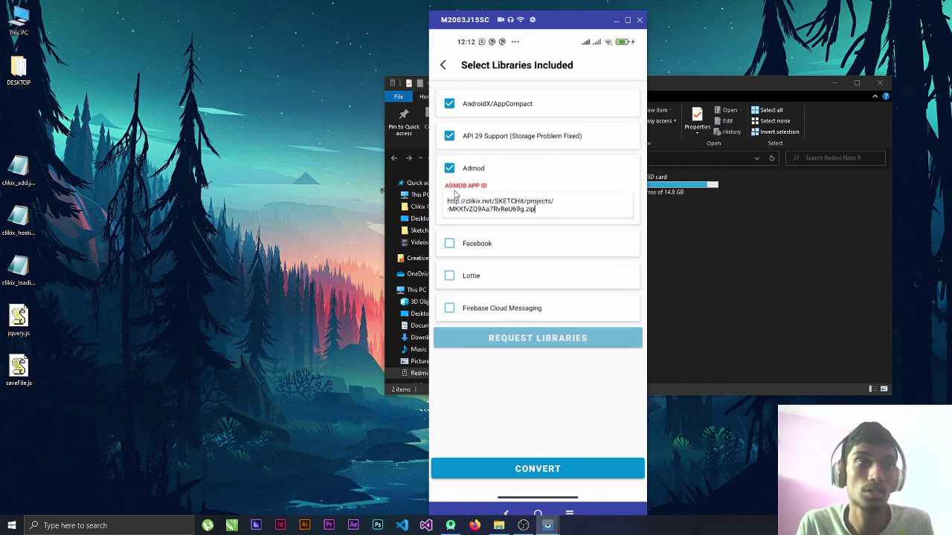
# Clear the pasted project zip link from the AdMob app ID of the Admod library
pyautogui.doubleClick(532, 213)
pyautogui.press('BackSpace')
pyautogui.press('BackSpace')
pyautogui.press('BackSpace')
pyautogui.press('BackSpace')
pyautogui.press('BackSpace')
pyautogui.press('BackSpace')
pyautogui.press('BackSpace')
pyautogui.press('BackSpace')
pyautogui.press('BackSpace')
pyautogui.press('BackSpace')
pyautogui.press('BackSpace')
pyautogui.press('BackSpace')
pyautogui.press('BackSpace')
pyautogui.press('BackSpace')
pyautogui.press('BackSpace')
pyautogui.press('BackSpace')
pyautogui.press('BackSpace')
pyautogui.press('BackSpace')
pyautogui.press('BackSpace')
pyautogui.press('BackSpace')
pyautogui.press('BackSpace')
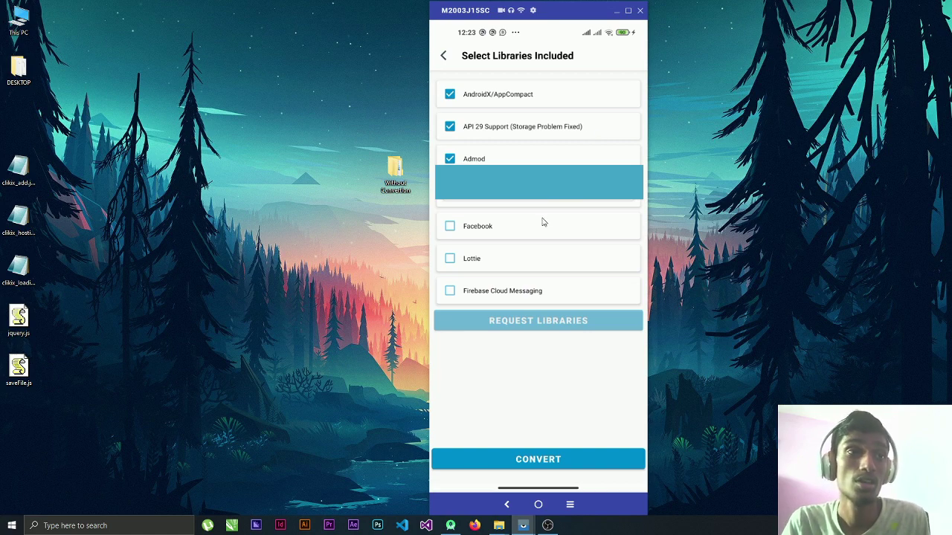
# Include the Facebook, Lottie and Firebase Cloud Messaging libraries in the conversion
pyautogui.click(571, 231)
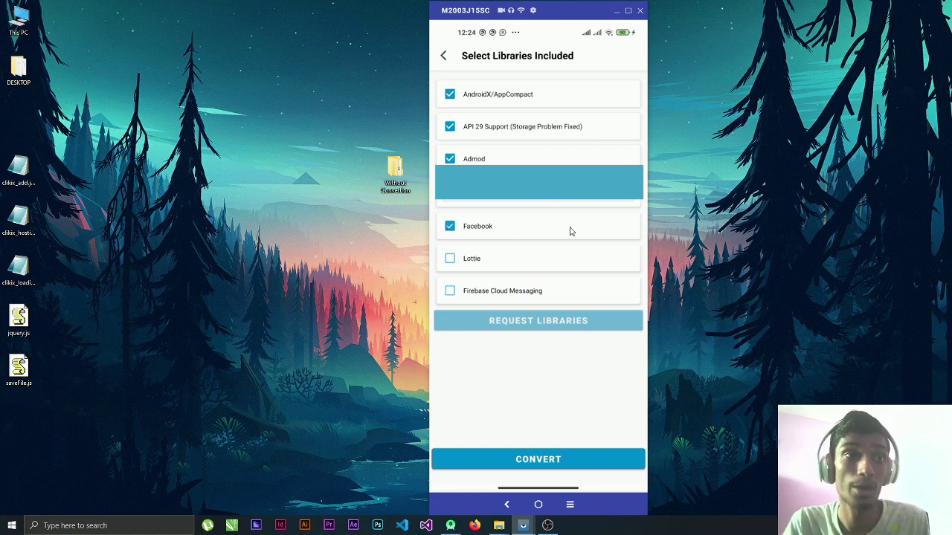
pyautogui.click(562, 266)
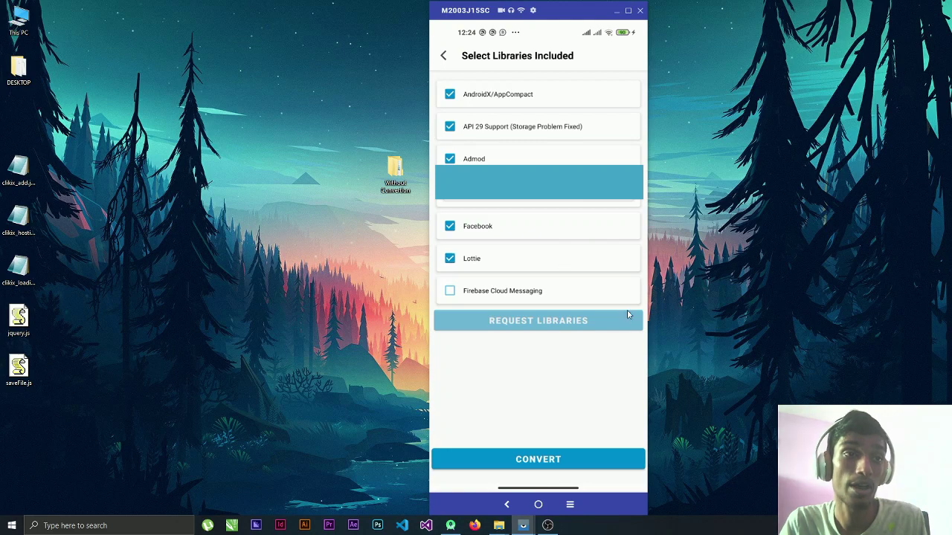
pyautogui.click(582, 295)
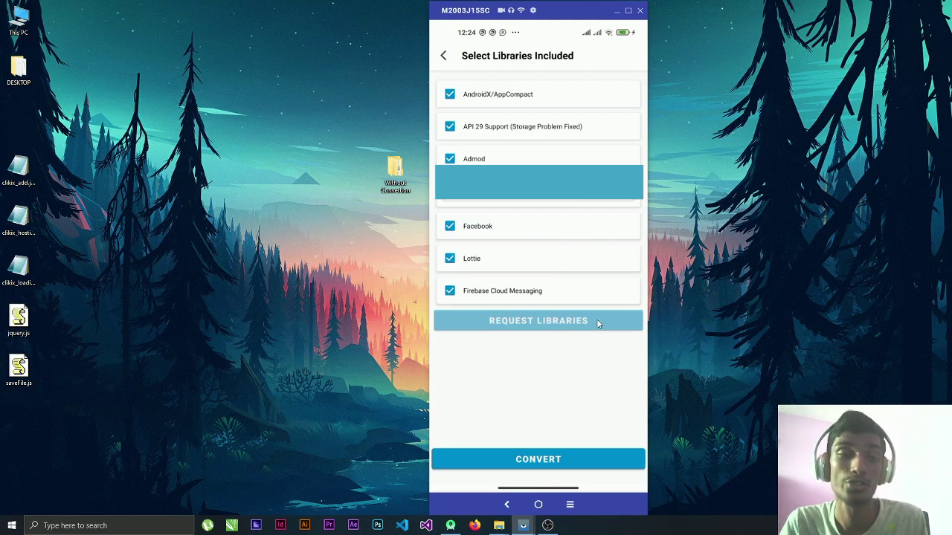
# Convert the Clikix project, dismissing the full-screen ad and the completion message
pyautogui.click(604, 457)
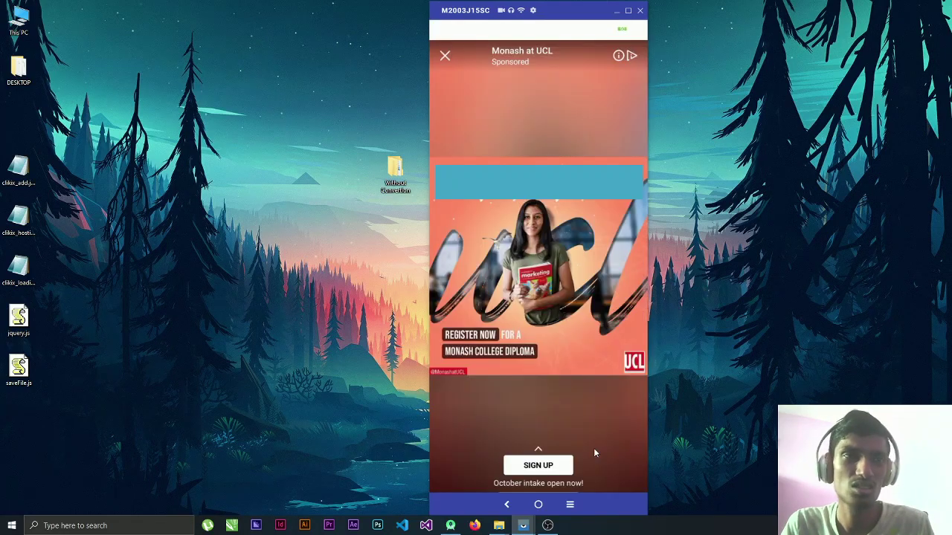
pyautogui.click(444, 56)
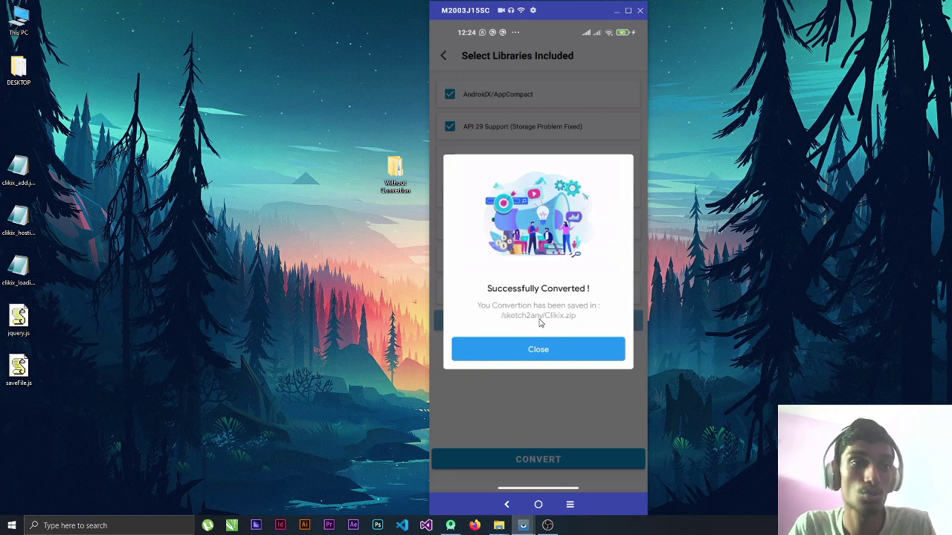
pyautogui.click(553, 363)
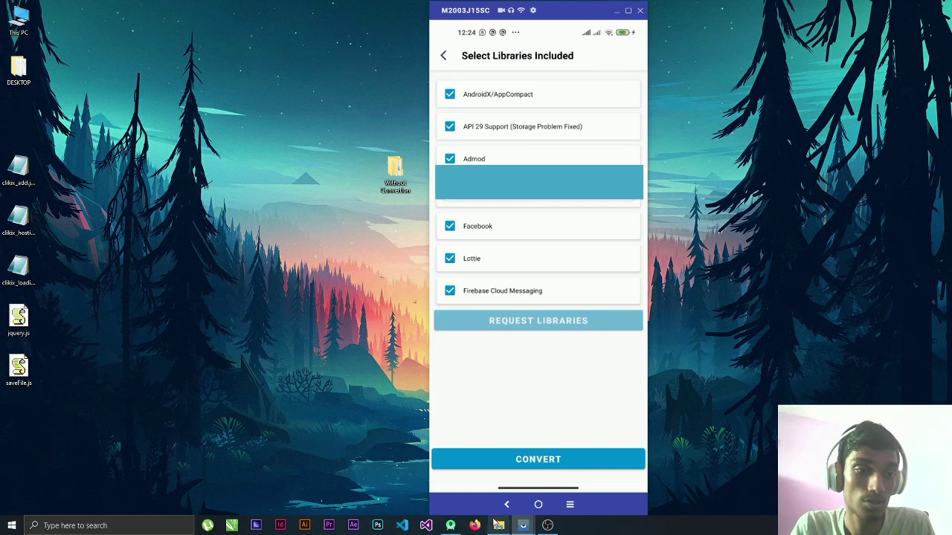
# Open the sketch2any folder in the Redmi Note 9's internal shared storage, moving the file window aside to expose the desktop
pyautogui.moveTo(496, 525)
pyautogui.click(545, 479)
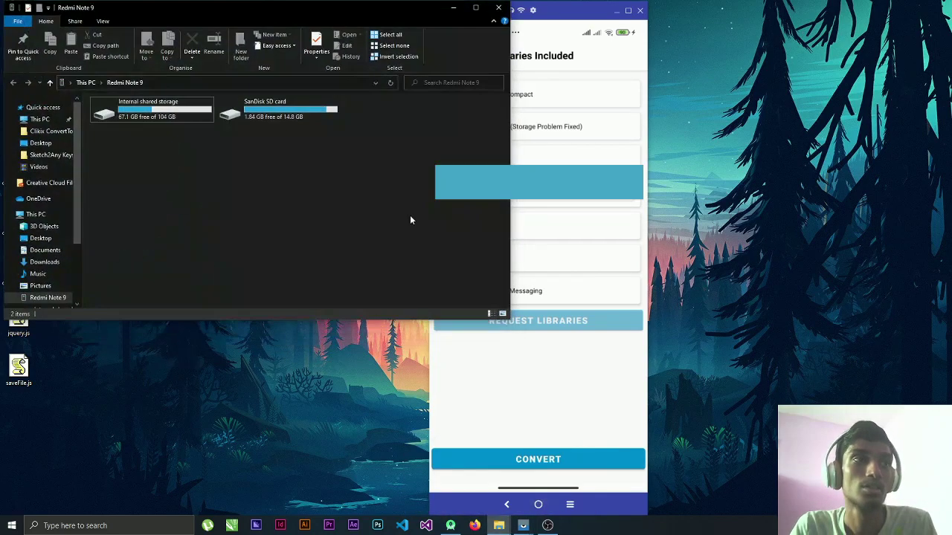
pyautogui.doubleClick(149, 110)
pyautogui.moveTo(242, 20); pyautogui.dragTo(683, 80)
pyautogui.scroll(-5, 743, 238)
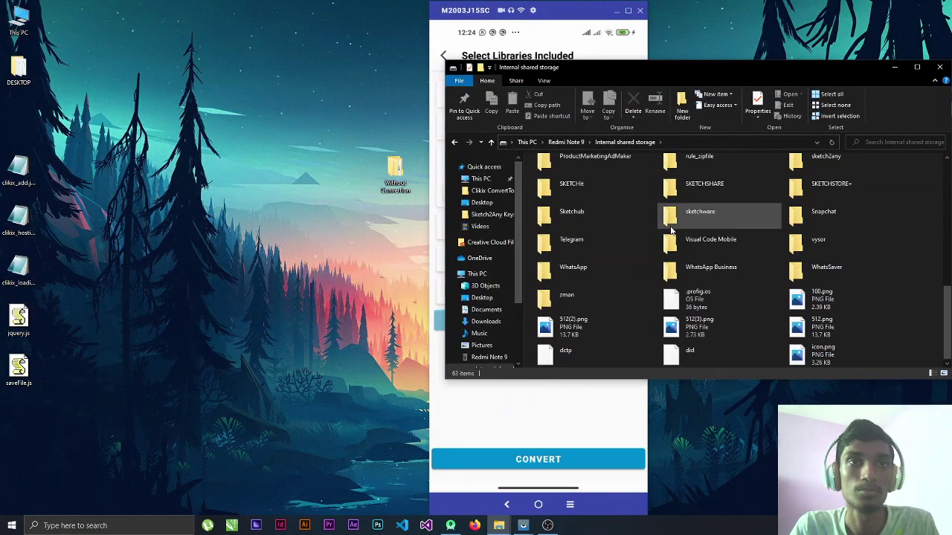
pyautogui.doubleClick(818, 305)
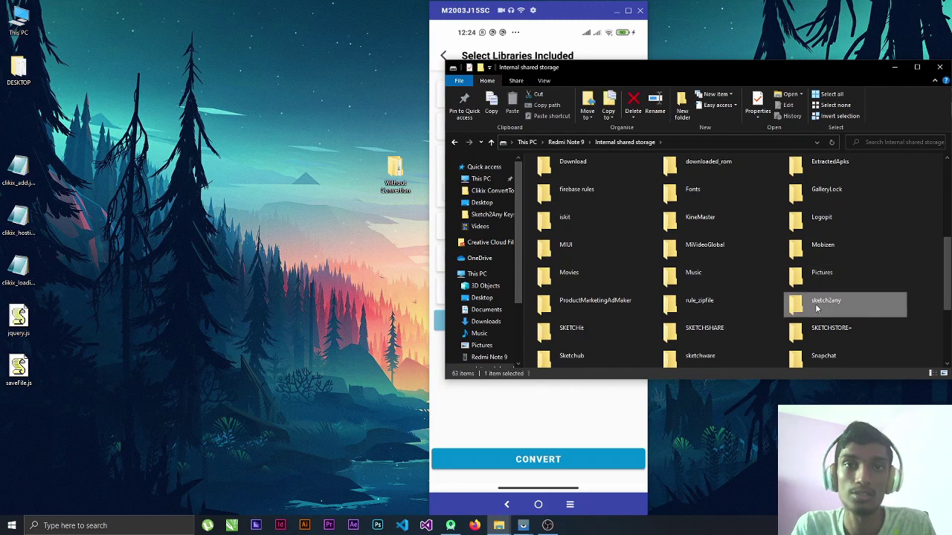
# Copy Clikix.zip from the phone's sketch2any folder to the desktop, and clear away the file window and phone mirror
pyautogui.click(553, 185)
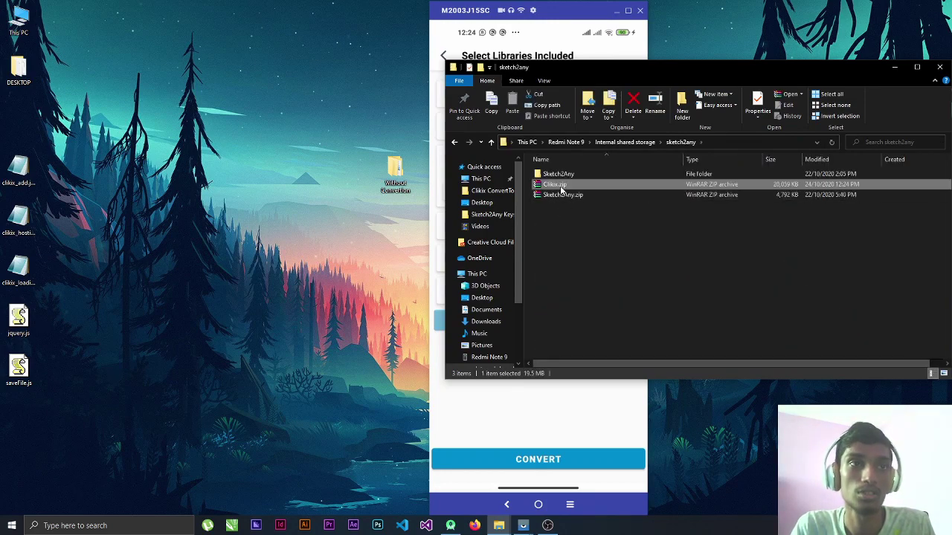
pyautogui.moveTo(545, 190); pyautogui.dragTo(287, 269)
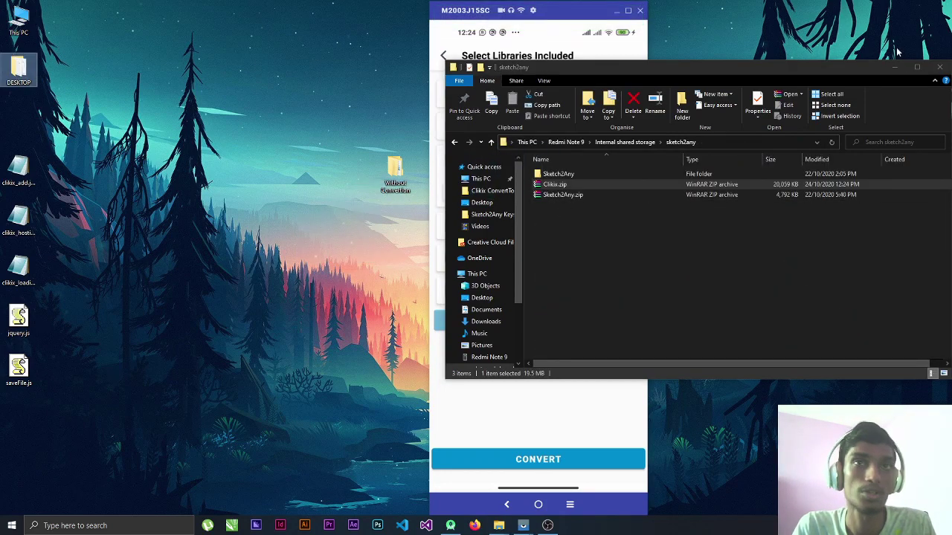
pyautogui.click(940, 67)
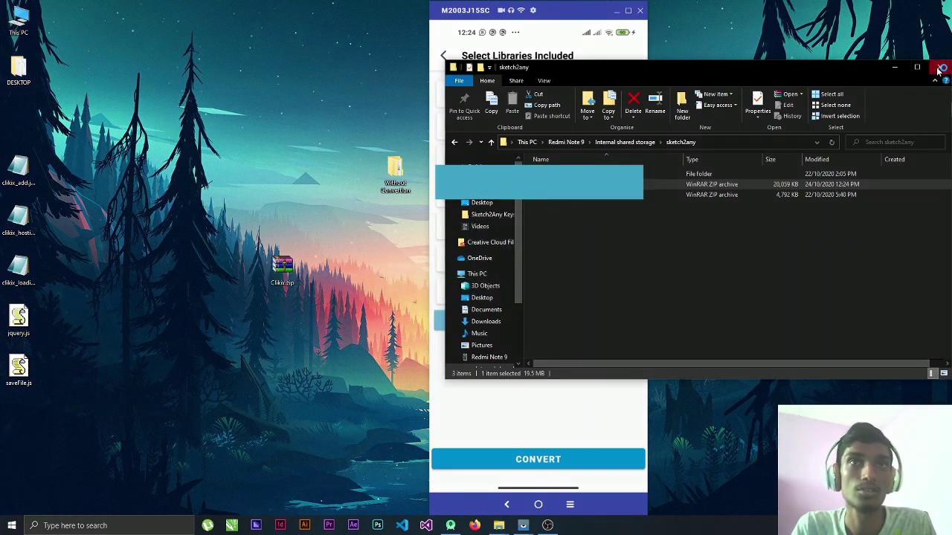
pyautogui.click(616, 11)
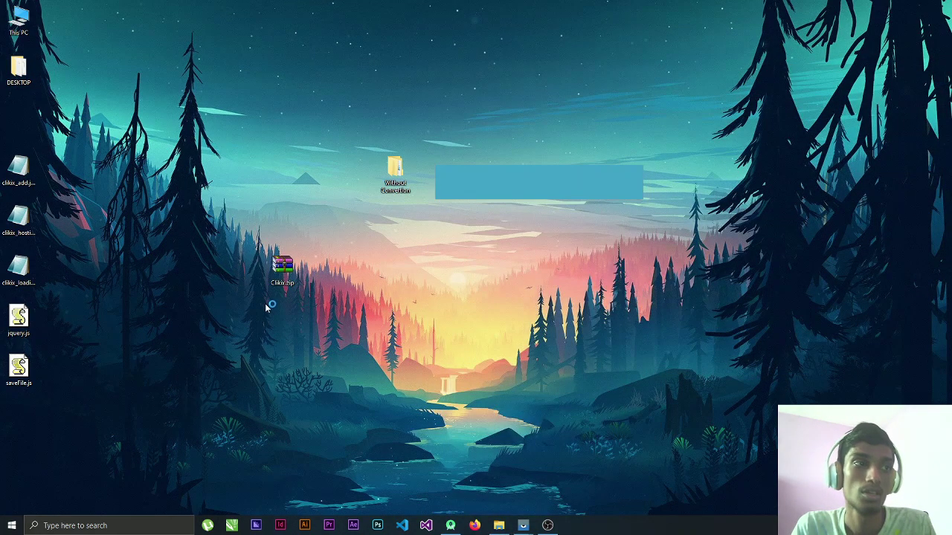
# Create a new desktop folder named "With convertion"
pyautogui.rightClick(582, 238)
pyautogui.moveTo(632, 316)
pyautogui.click(705, 316)
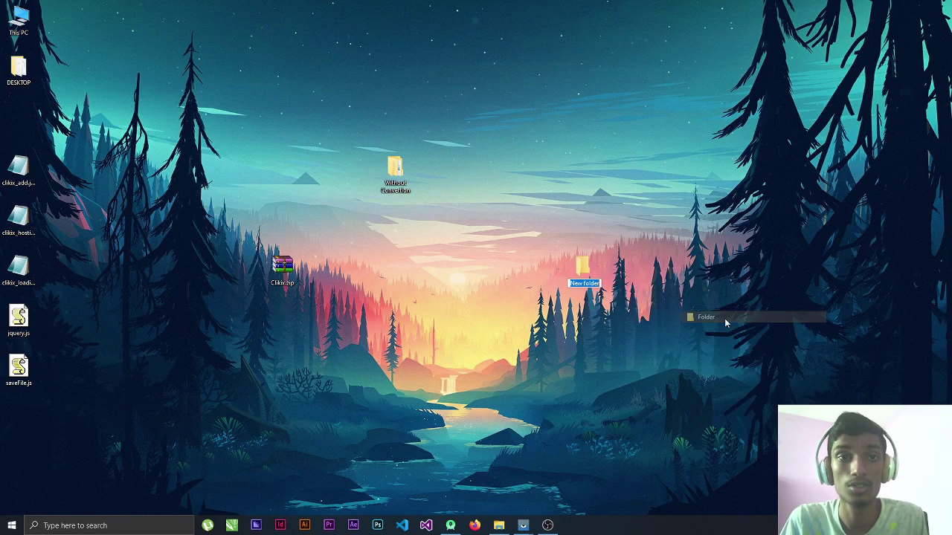
pyautogui.write('With')
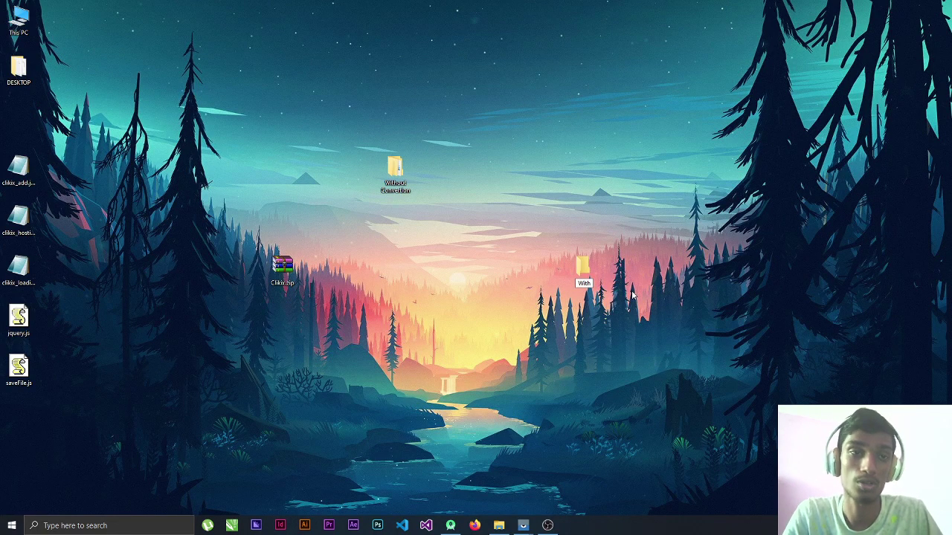
pyautogui.write('co')
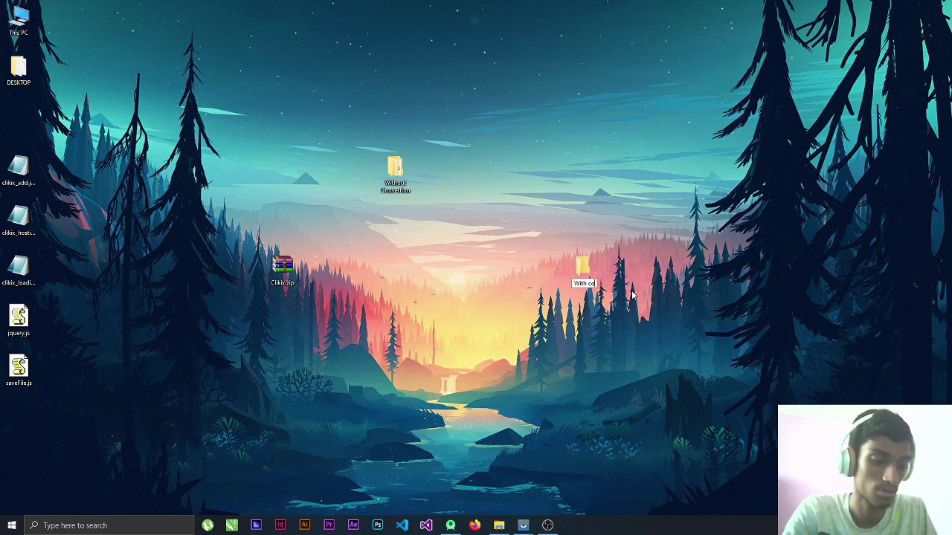
pyautogui.write('nvert')
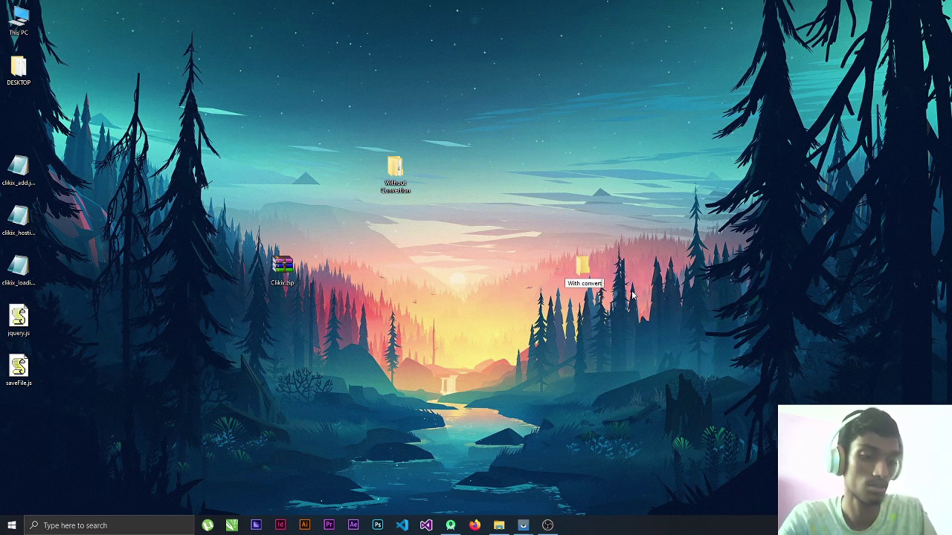
pyautogui.write('io')
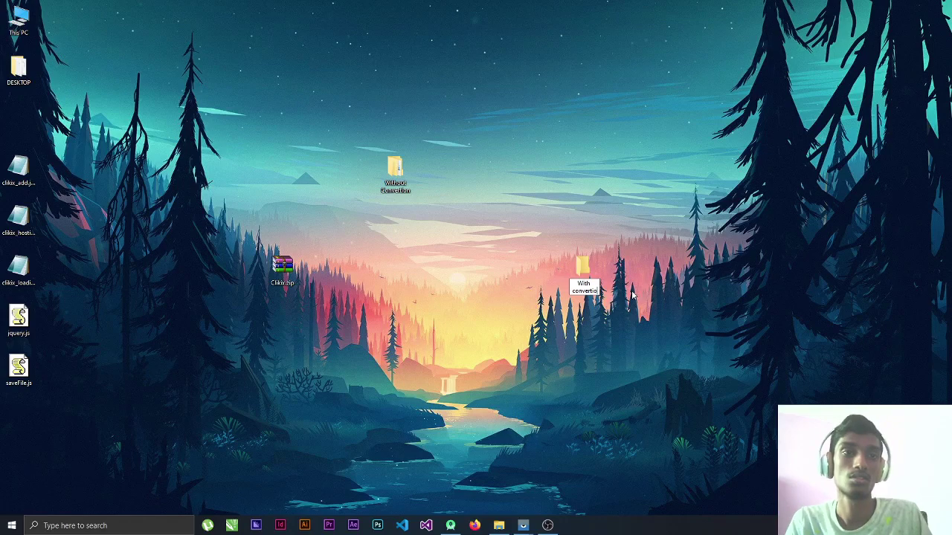
pyautogui.write('n')
pyautogui.press('Return')
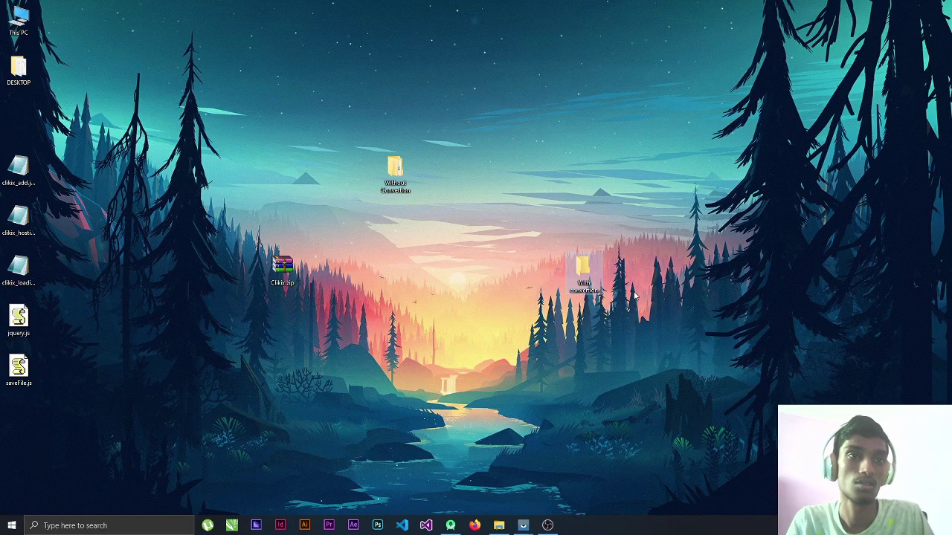
# Move Clikix.zip into the "With convertion" folder and extract it there into a Clikix folder
pyautogui.moveTo(284, 269); pyautogui.dragTo(584, 269)
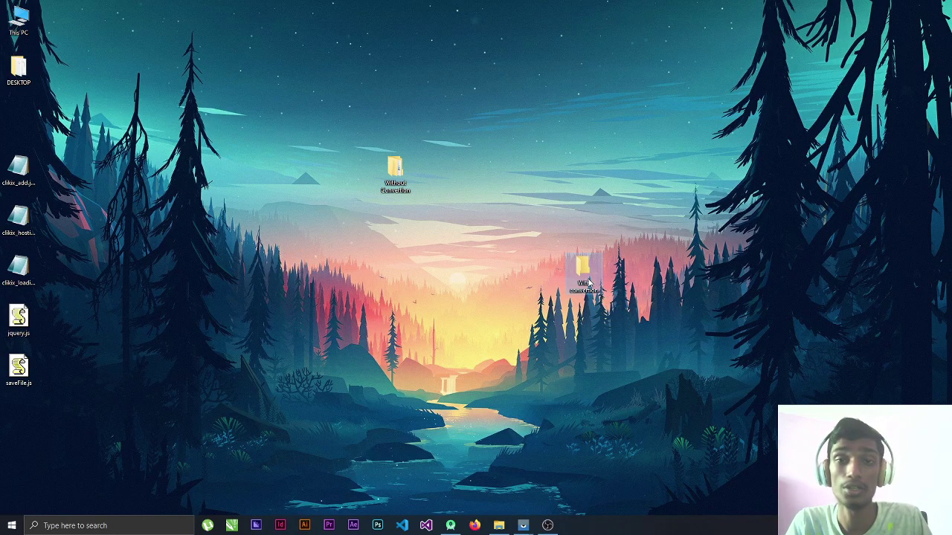
pyautogui.doubleClick(584, 269)
pyautogui.rightClick(553, 180)
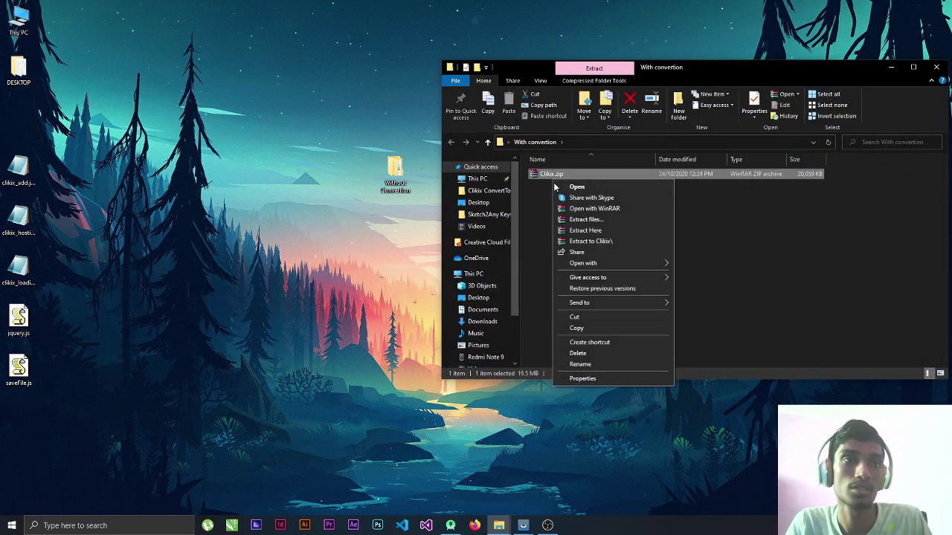
pyautogui.click(580, 220)
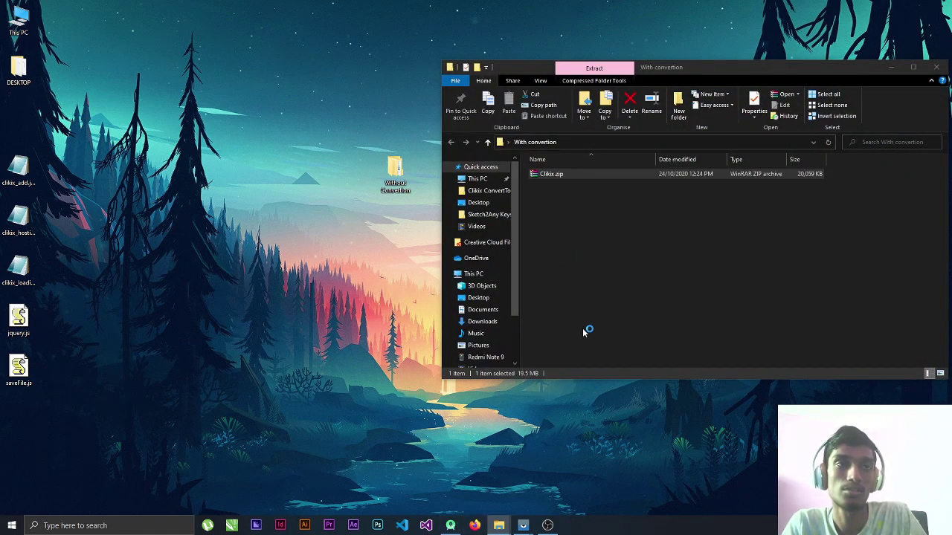
pyautogui.click(513, 365)
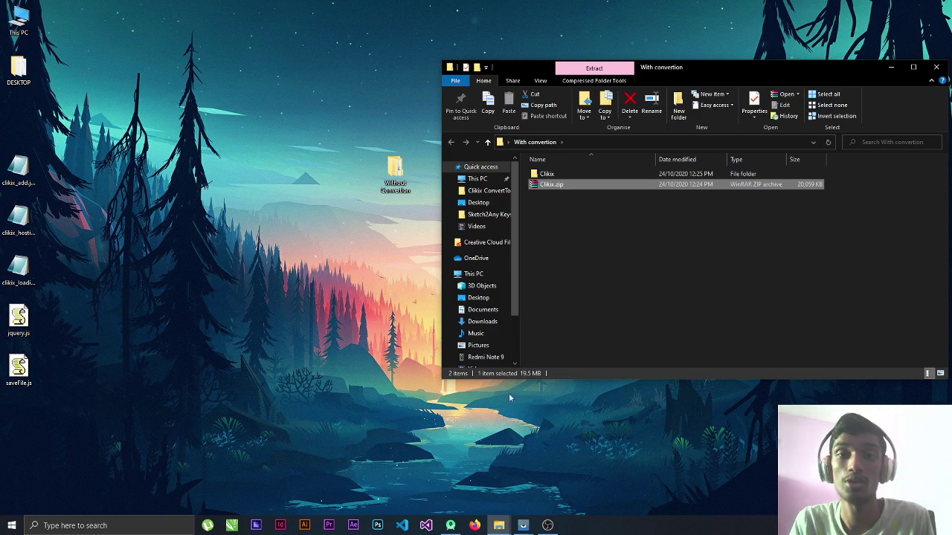
# Move the three clikix JSON files, jquery.js and saveFile.js together toward the middle of the desktop
pyautogui.moveTo(69, 145); pyautogui.dragTo(32, 399)
pyautogui.click(9, 296)
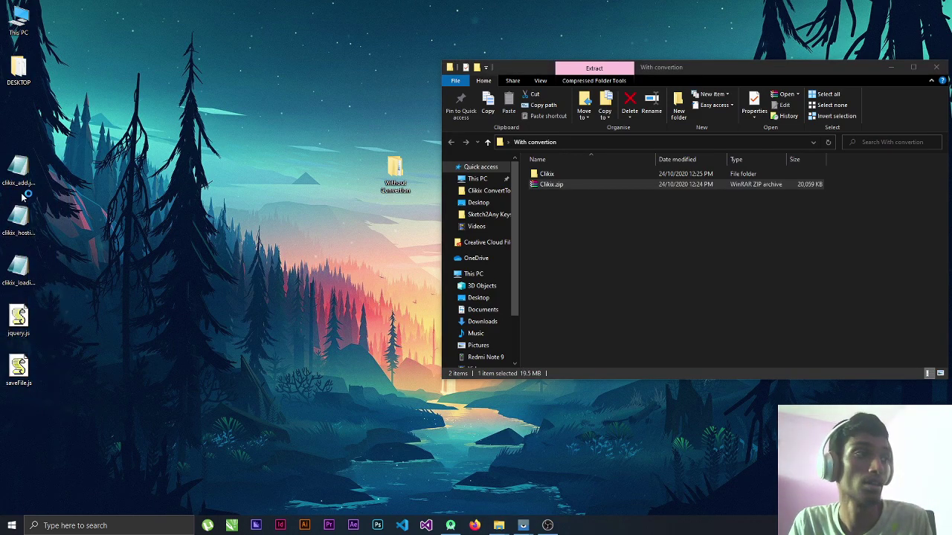
pyautogui.moveTo(52, 165); pyautogui.dragTo(244, 382)
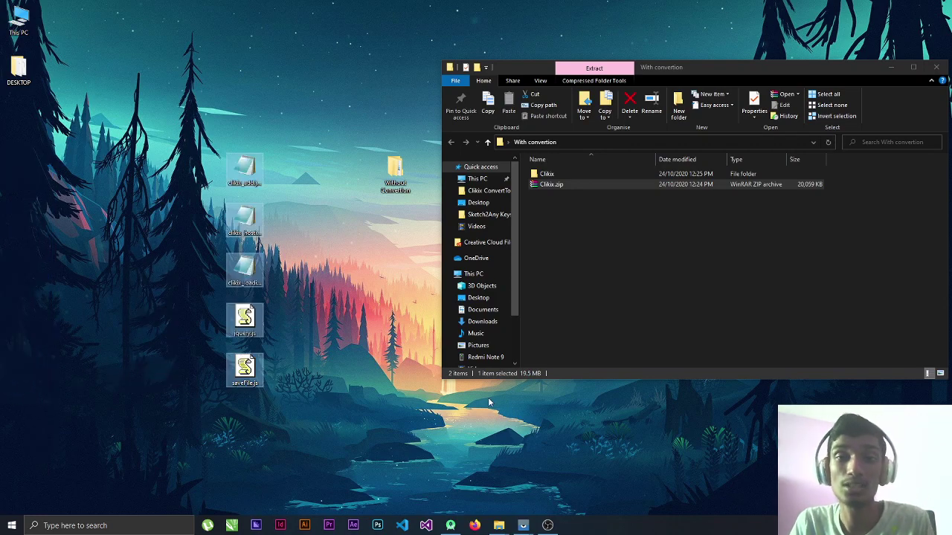
# Open the extracted project's assets folder under Clikix, Clikix, app, src, main
pyautogui.doubleClick(554, 174)
pyautogui.doubleClick(559, 175)
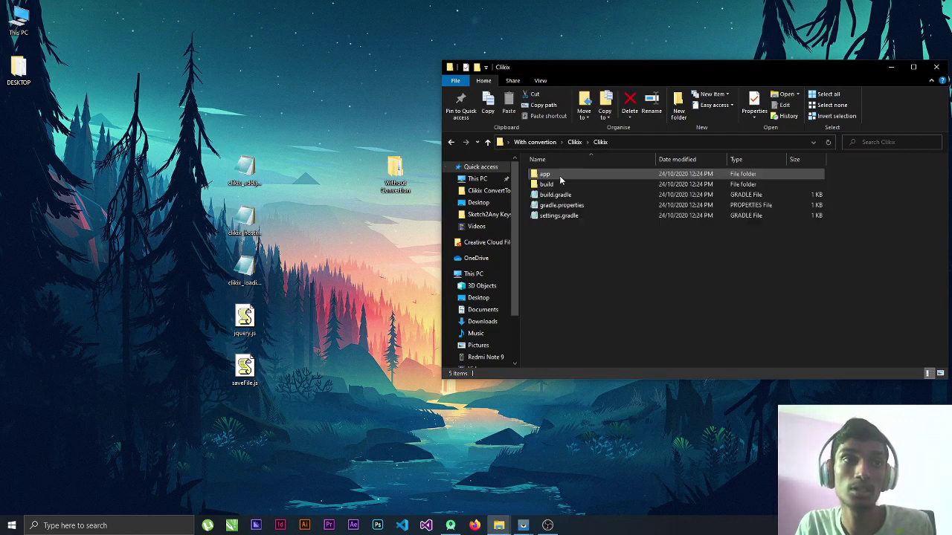
pyautogui.doubleClick(564, 174)
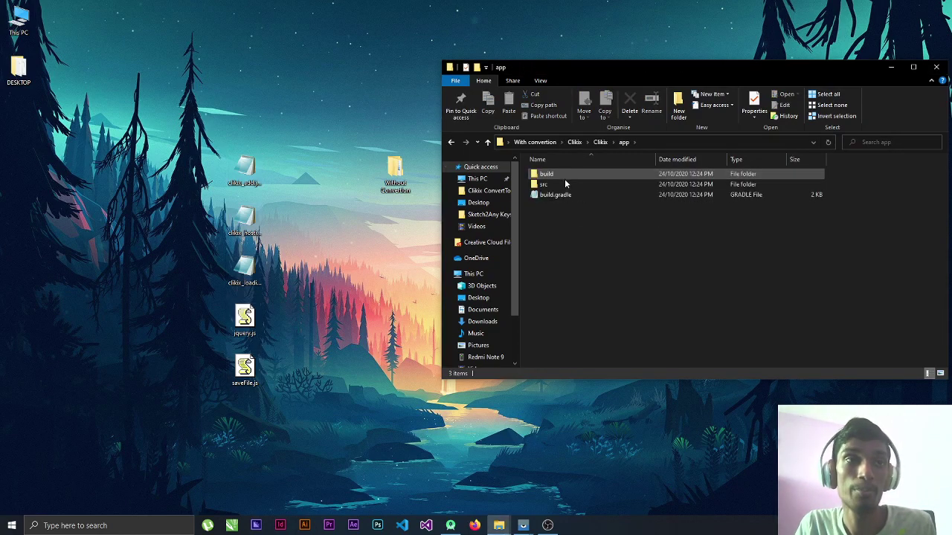
pyautogui.doubleClick(565, 182)
pyautogui.doubleClick(563, 176)
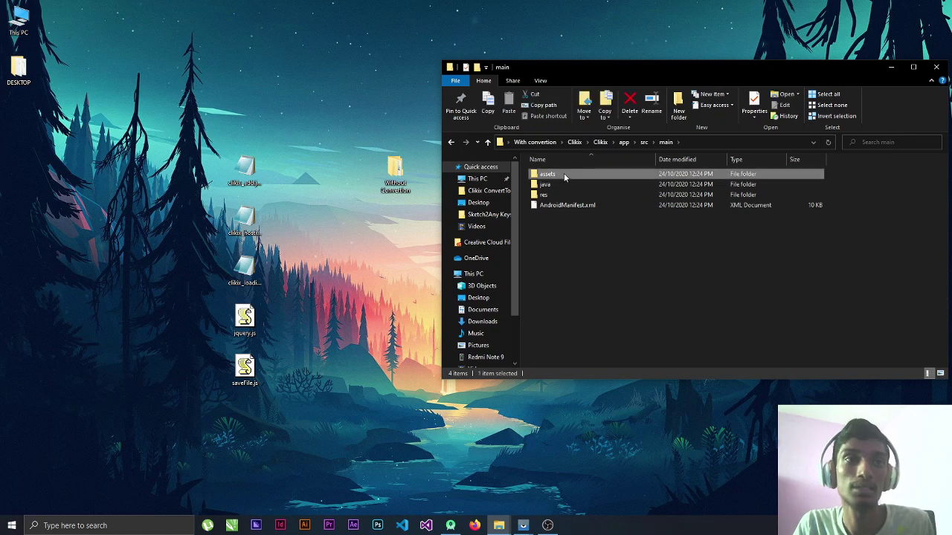
pyautogui.doubleClick(563, 173)
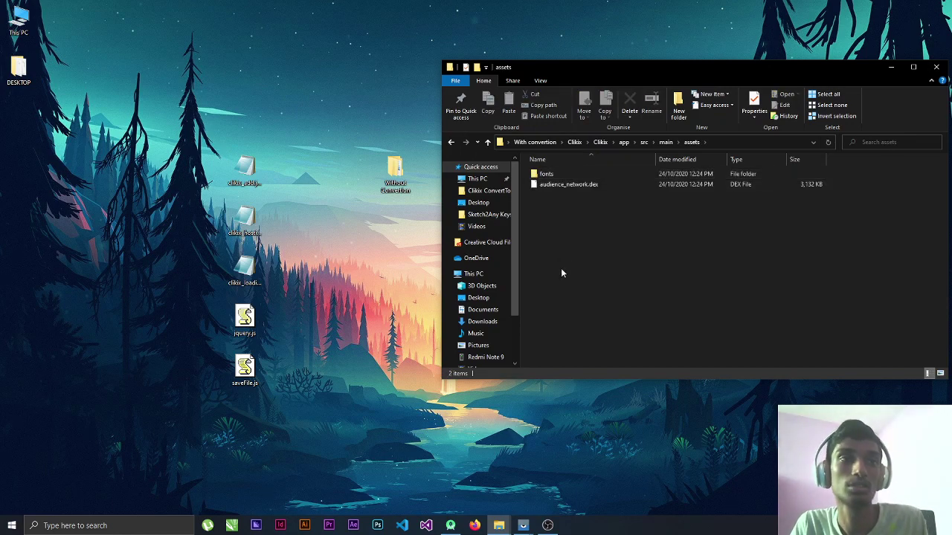
# Copy the three clikix JSON files, jquery.js and saveFile.js from the desktop into the project's assets folder
pyautogui.moveTo(298, 134); pyautogui.dragTo(236, 411)
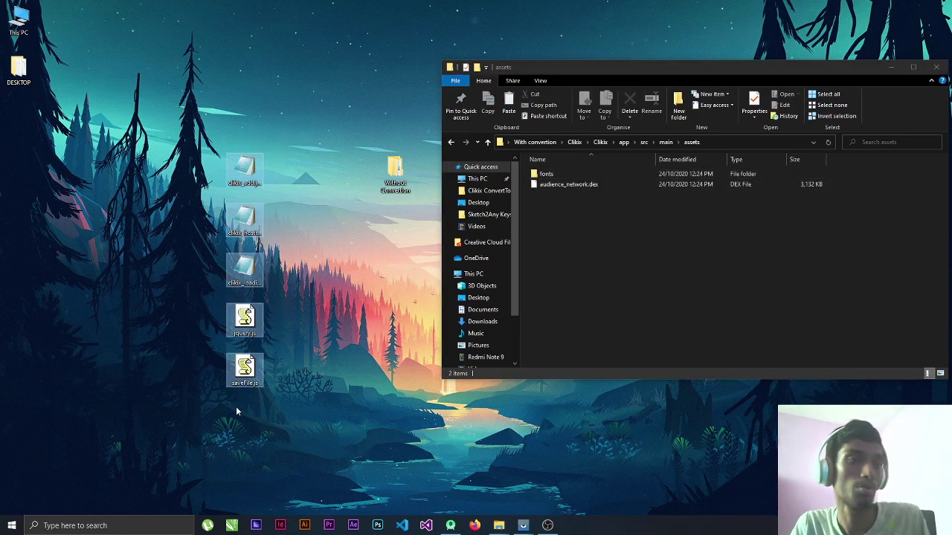
pyautogui.click(615, 364)
pyautogui.hotkey('ctrl', 'v')
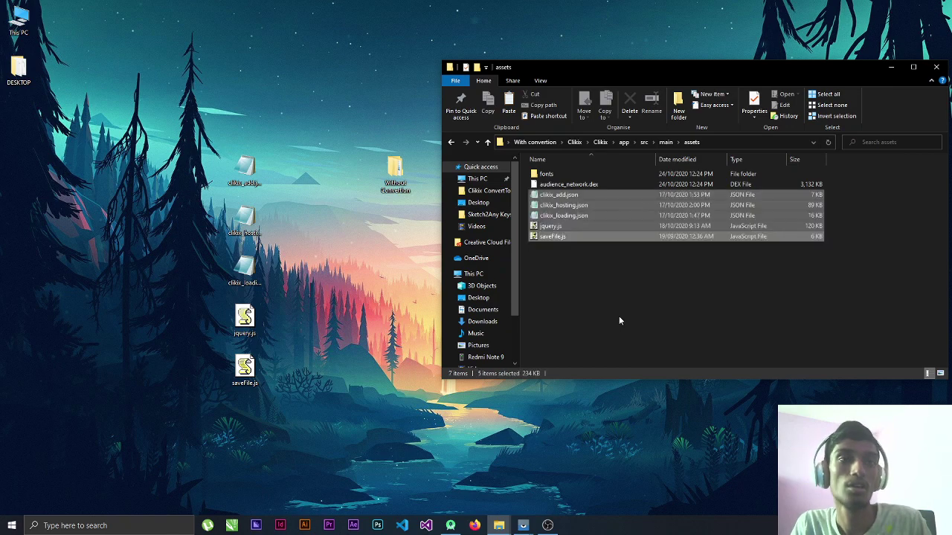
# Open the converted inner Clikix project folder in Android Studio and run the app on the Xiaomi M2003J15SC
pyautogui.click(450, 142)
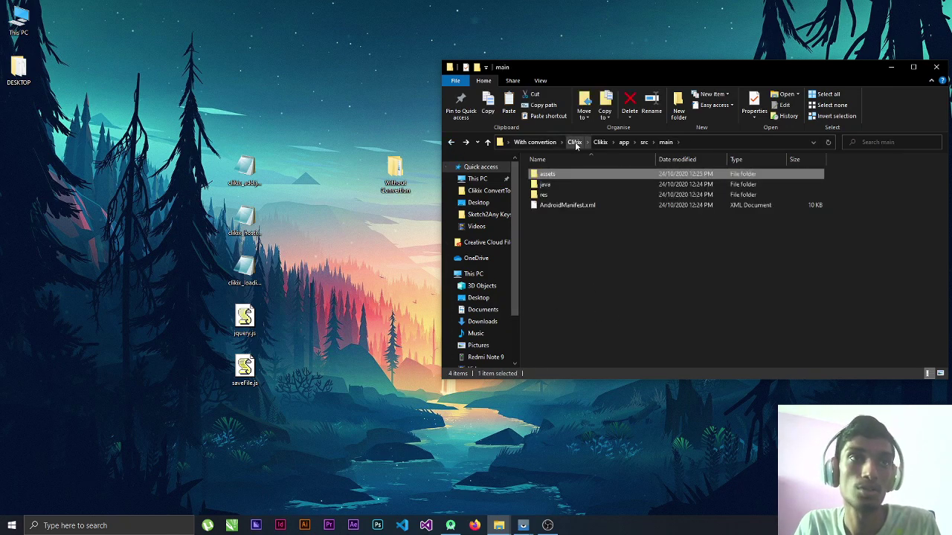
pyautogui.click(575, 142)
pyautogui.moveTo(545, 173); pyautogui.dragTo(452, 297)
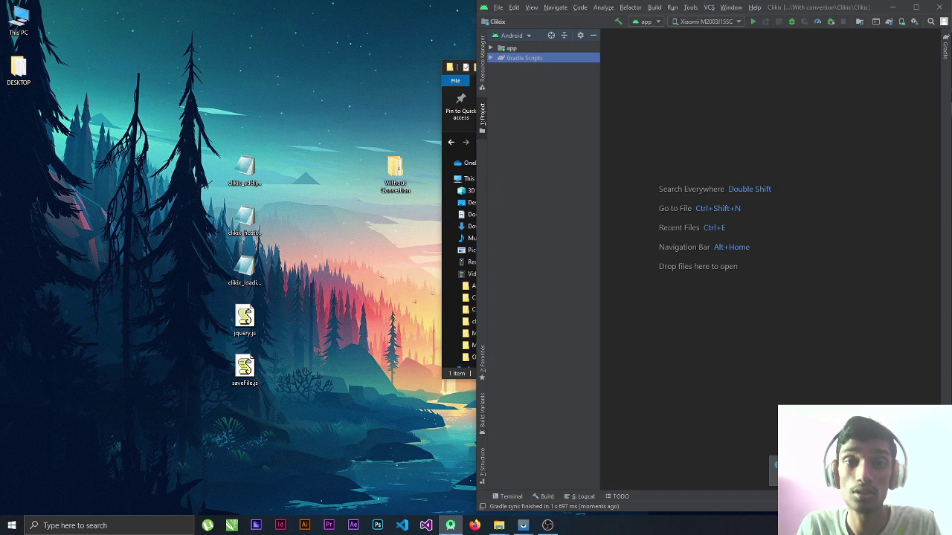
pyautogui.click(751, 24)
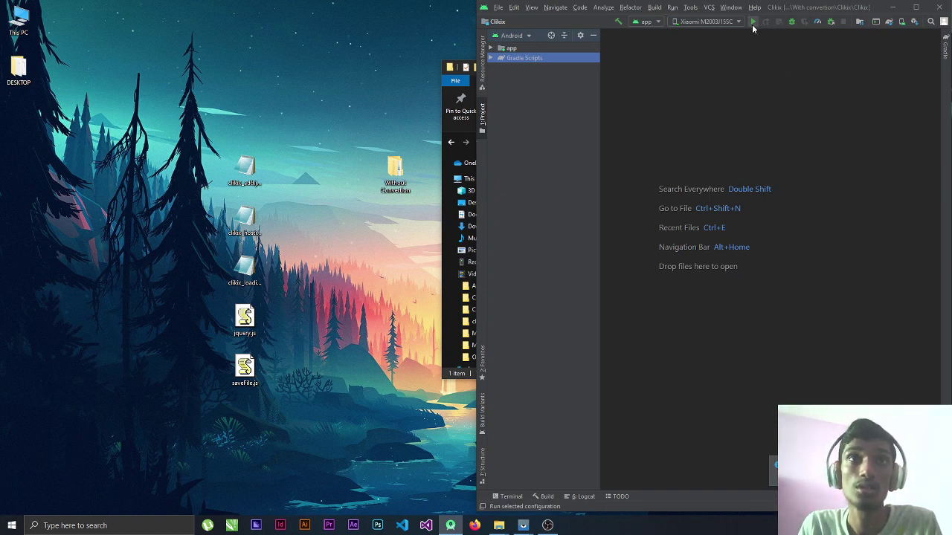
# Bring up the mirrored M2003J15SC phone, return it to its home screen and place its window beside Android Studio
pyautogui.click(538, 508)
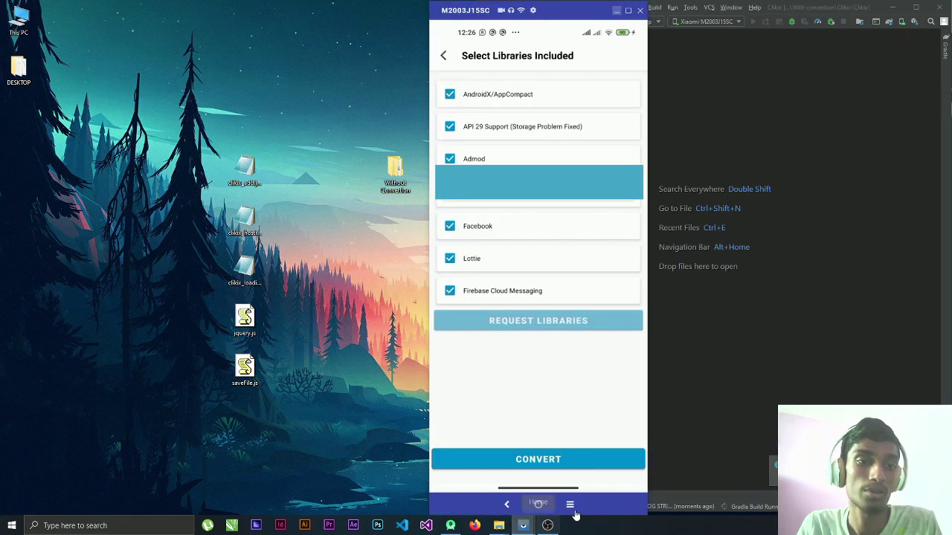
pyautogui.click(538, 505)
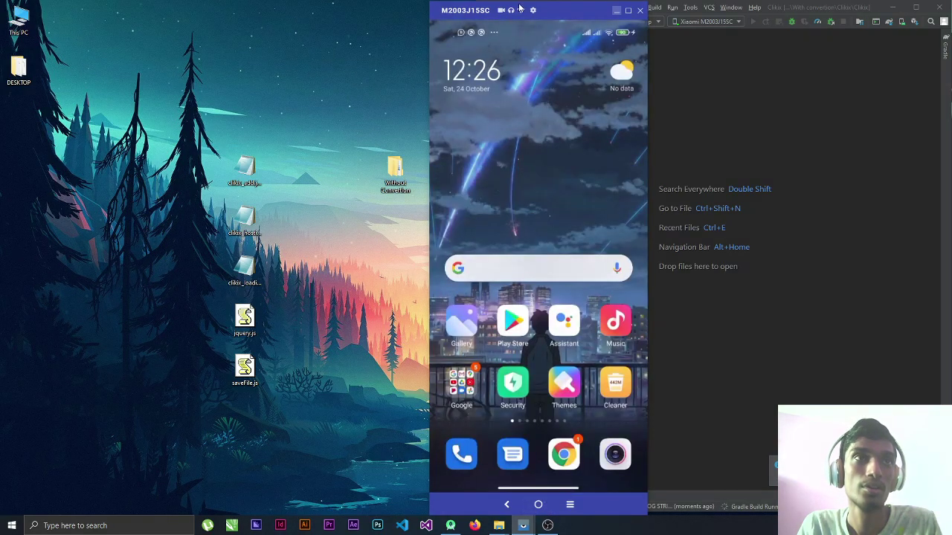
pyautogui.moveTo(562, 11); pyautogui.dragTo(387, 13)
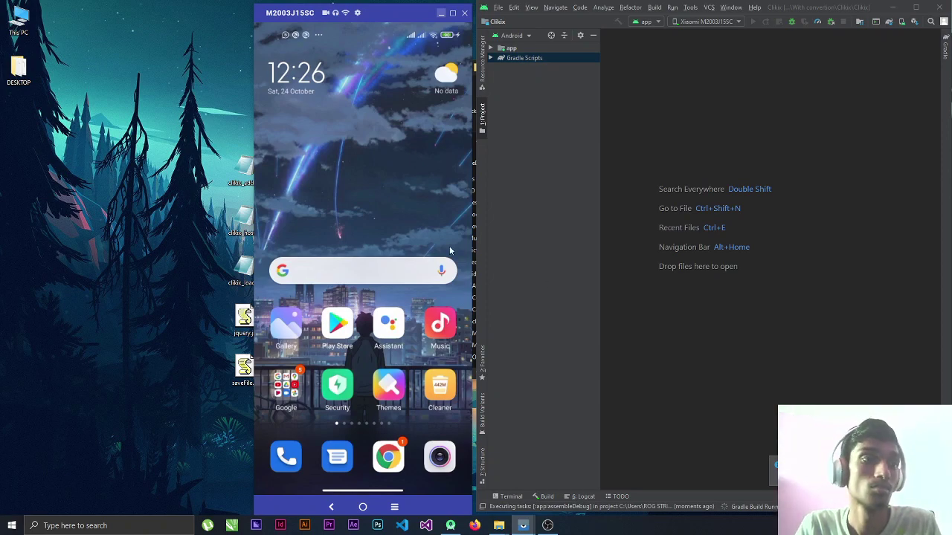
pyautogui.moveTo(393, 223); pyautogui.dragTo(312, 227)
pyautogui.moveTo(387, 267); pyautogui.dragTo(468, 271)
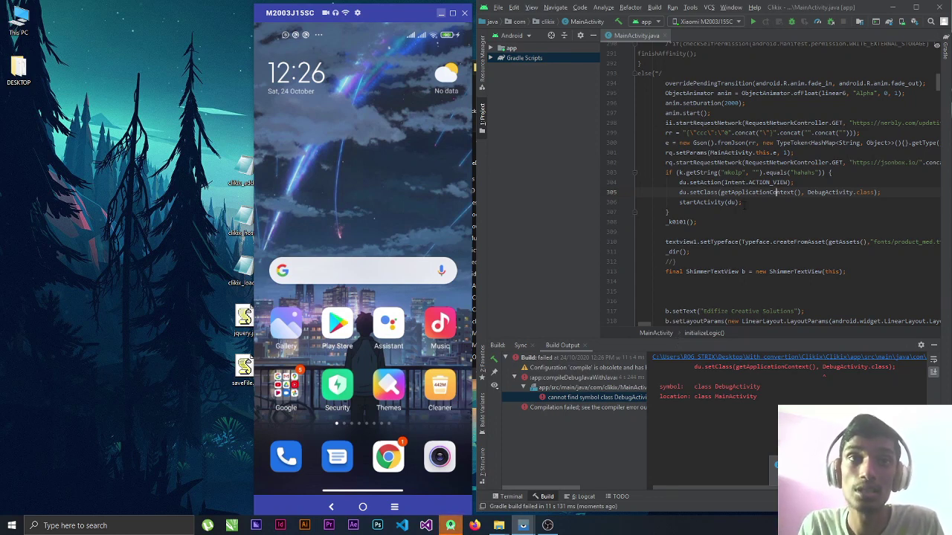
# Delete the setAction, DebugActivity setClass and startActivity statements inside the if block at line 303 of MainActivity.java
pyautogui.moveTo(742, 202); pyautogui.dragTo(678, 183)
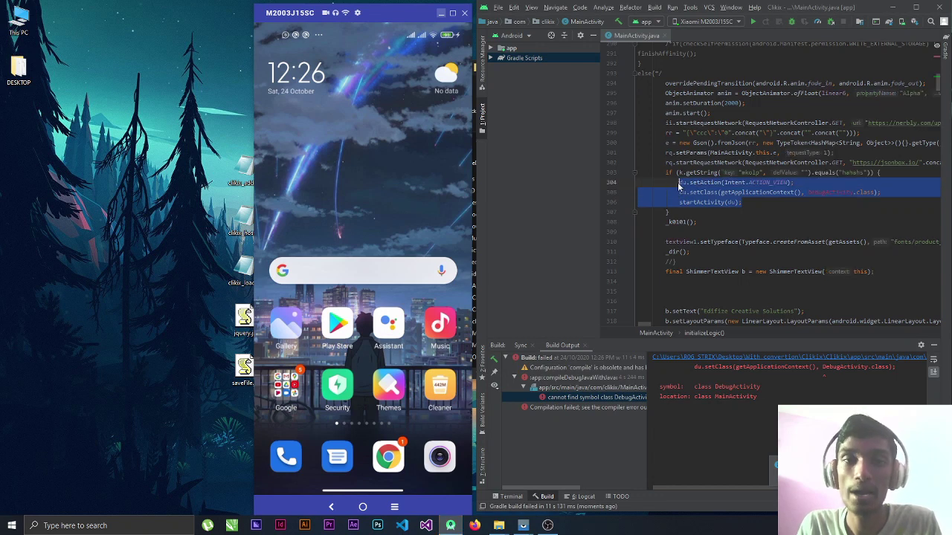
pyautogui.hscroll(-1, 679, 185)
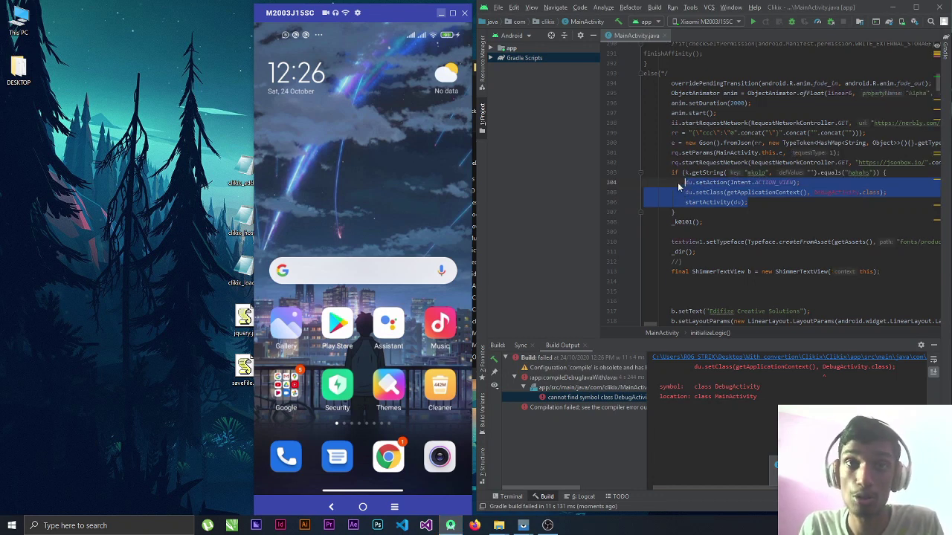
pyautogui.press('Delete')
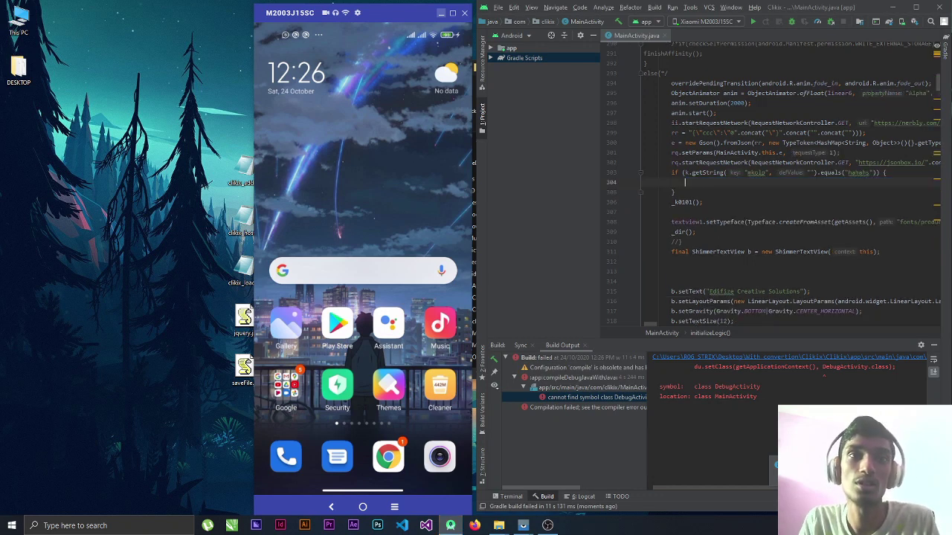
# Rerun the app on the Xiaomi M2003J15SC with MainActivity.java closed, and allow Clikix to install via USB on the phone
pyautogui.click(753, 24)
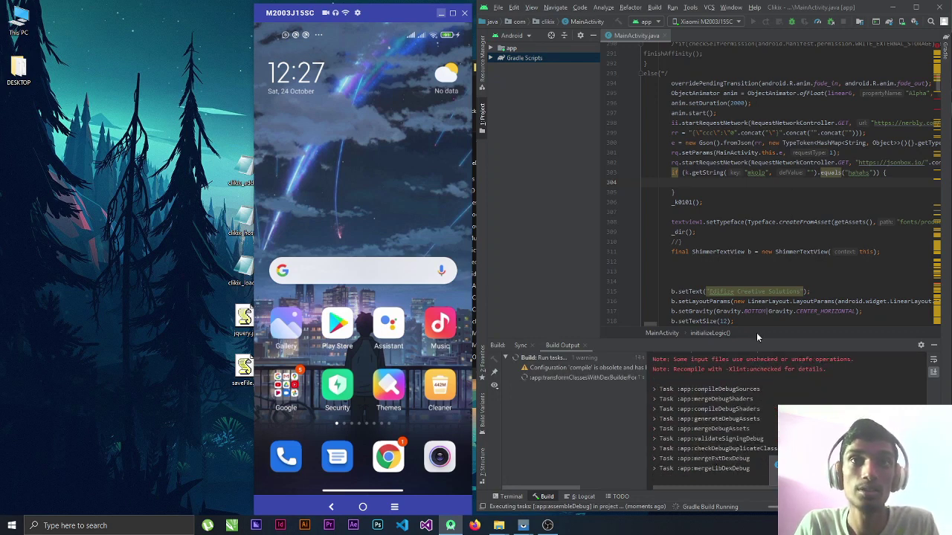
pyautogui.click(663, 35)
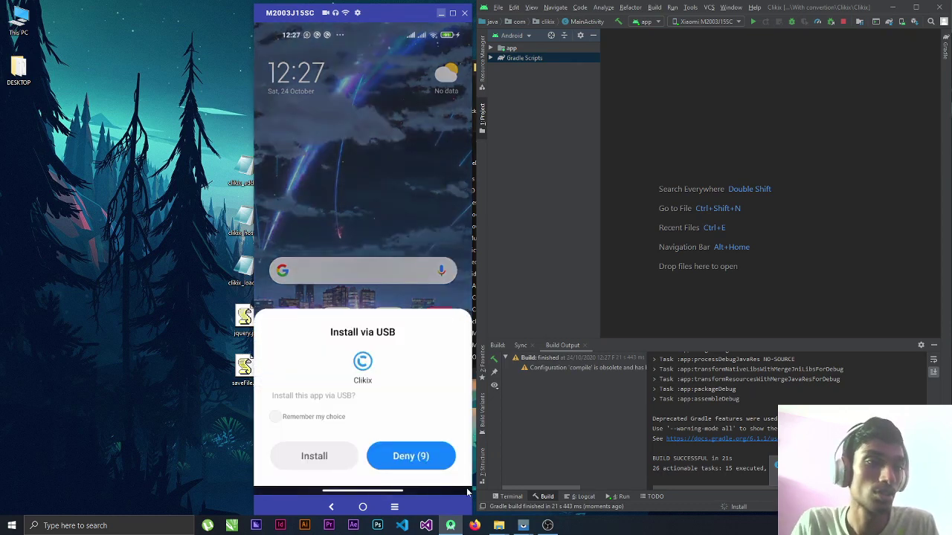
pyautogui.click(314, 456)
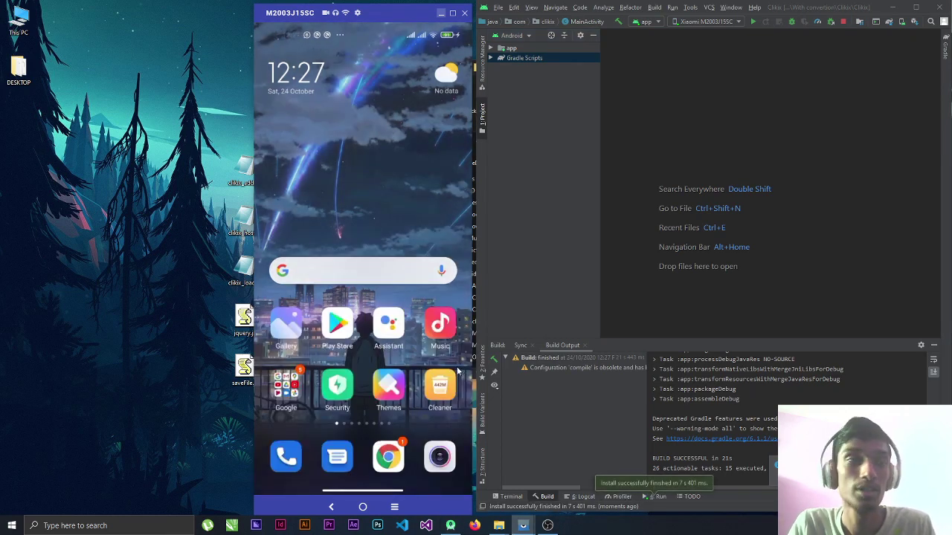
# Move the mirrored phone window over Android Studio and back onto the desktop area, and minimize it
pyautogui.moveTo(382, 18); pyautogui.dragTo(712, 22)
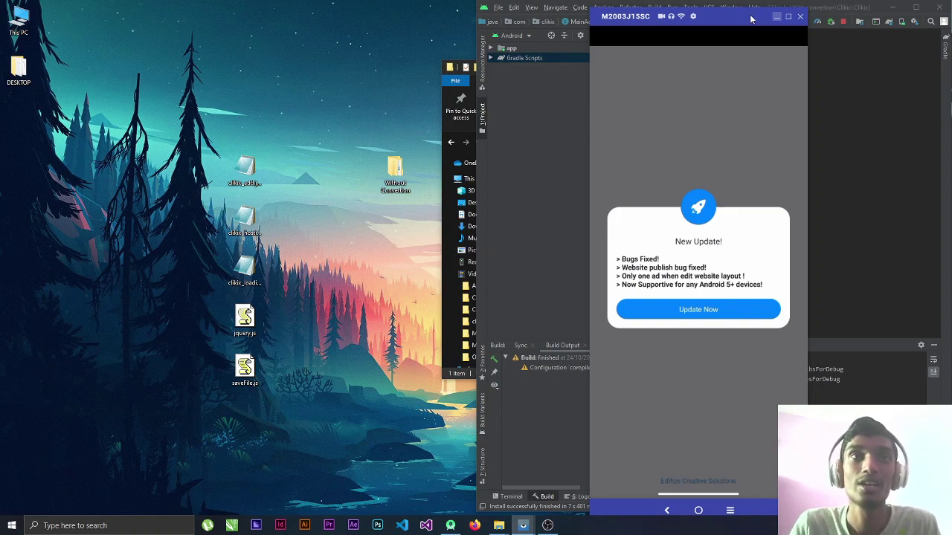
pyautogui.moveTo(751, 18); pyautogui.dragTo(358, 19)
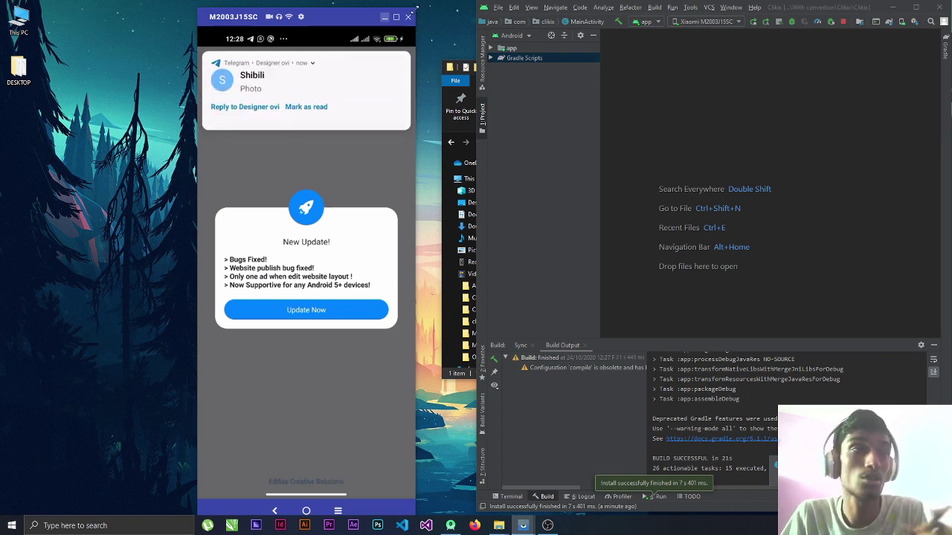
pyautogui.click(386, 17)
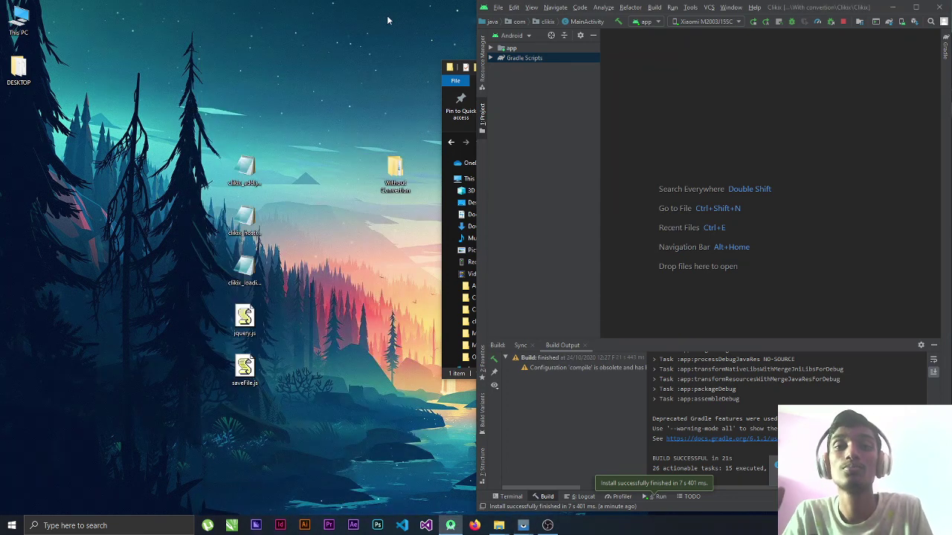